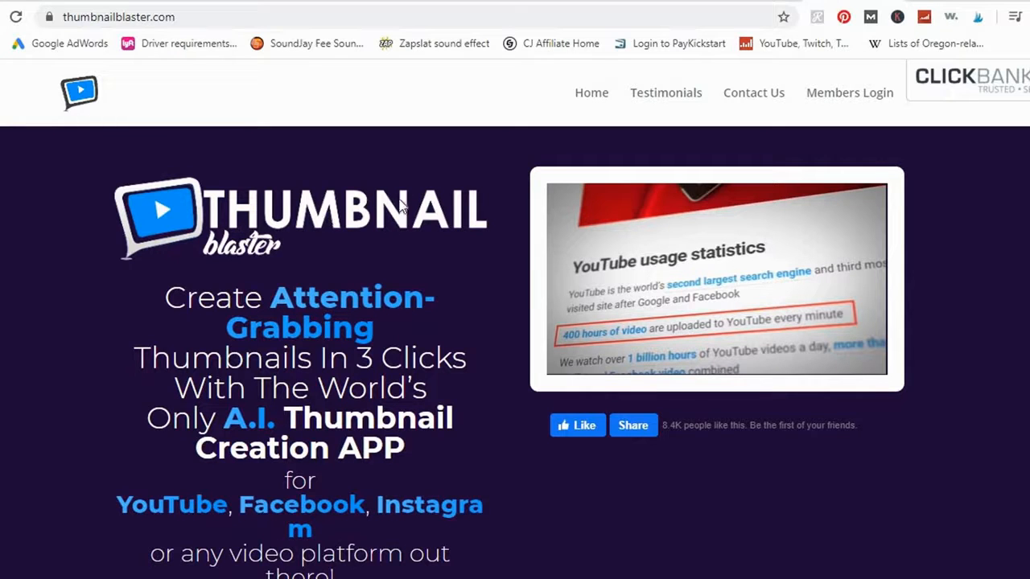
Open the Thumbnail Creator from the members area and choose the How To Howdy account.
left_click(869, 99)
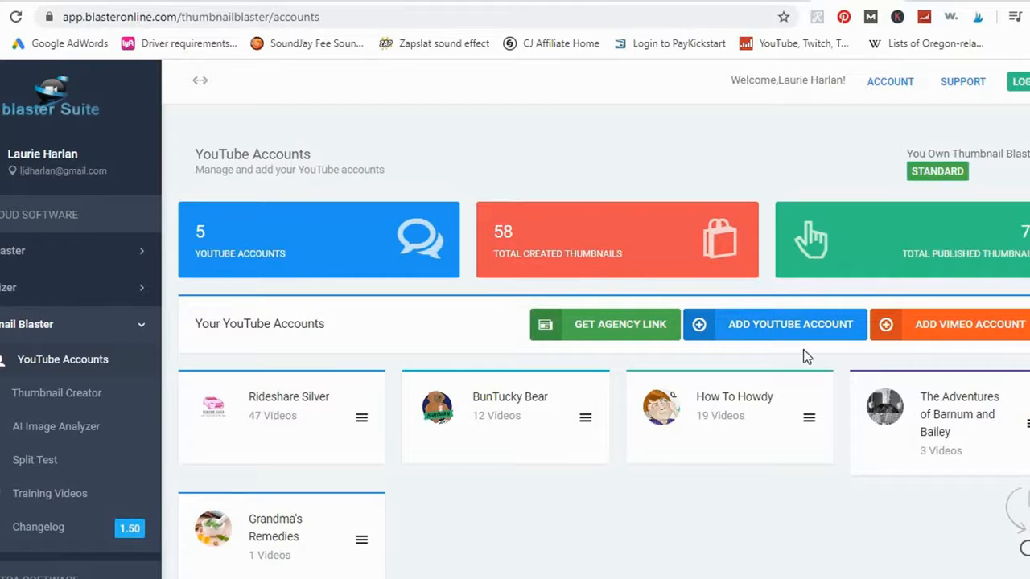
left_click(53, 394)
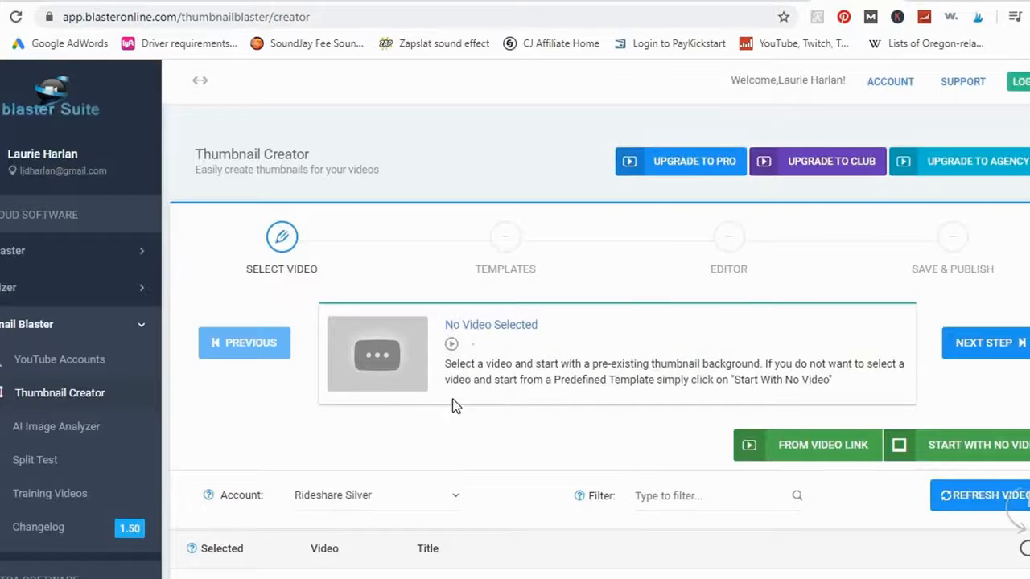
scroll(450, 409, "down", 1)
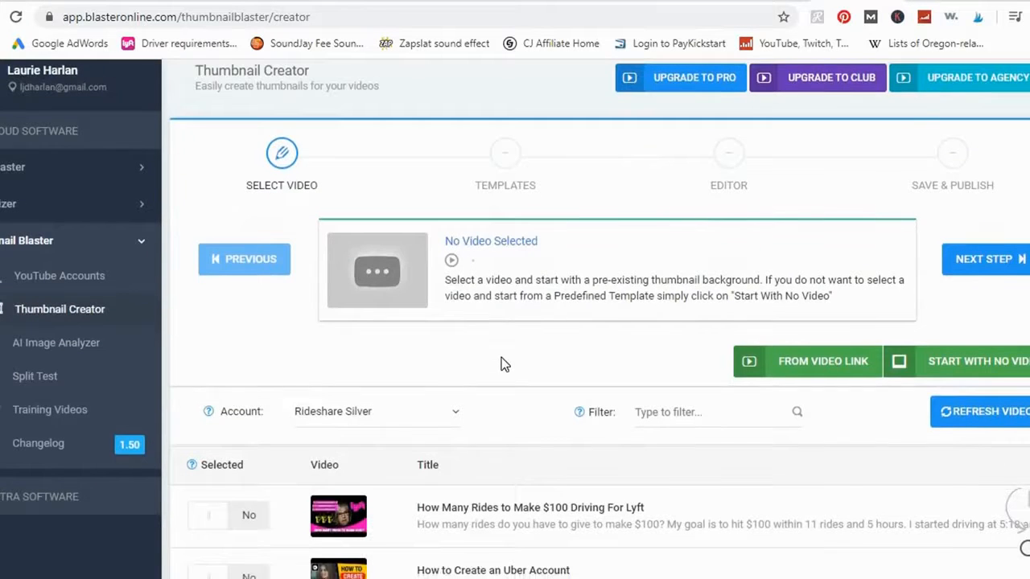
left_click(328, 424)
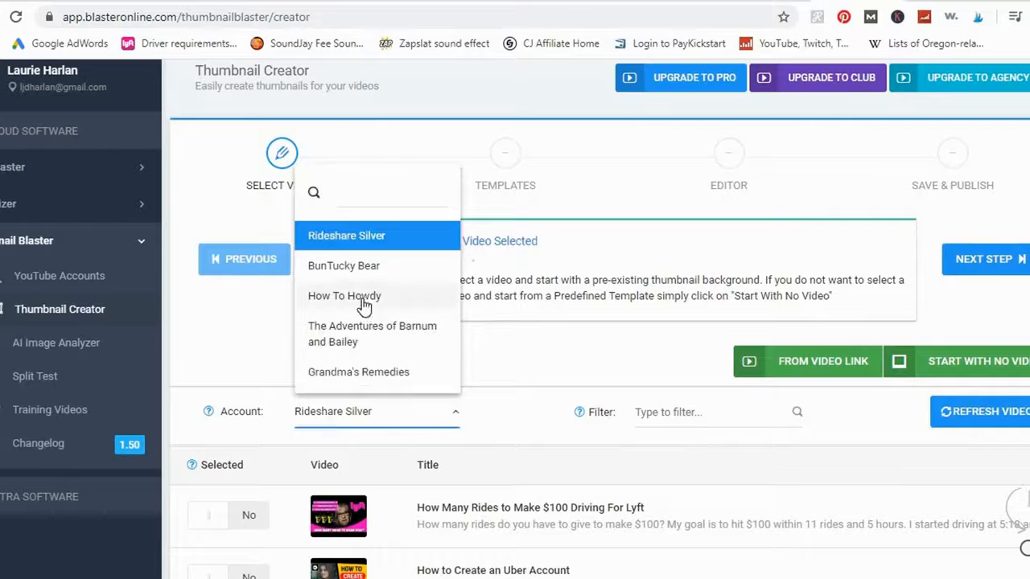
left_click(364, 295)
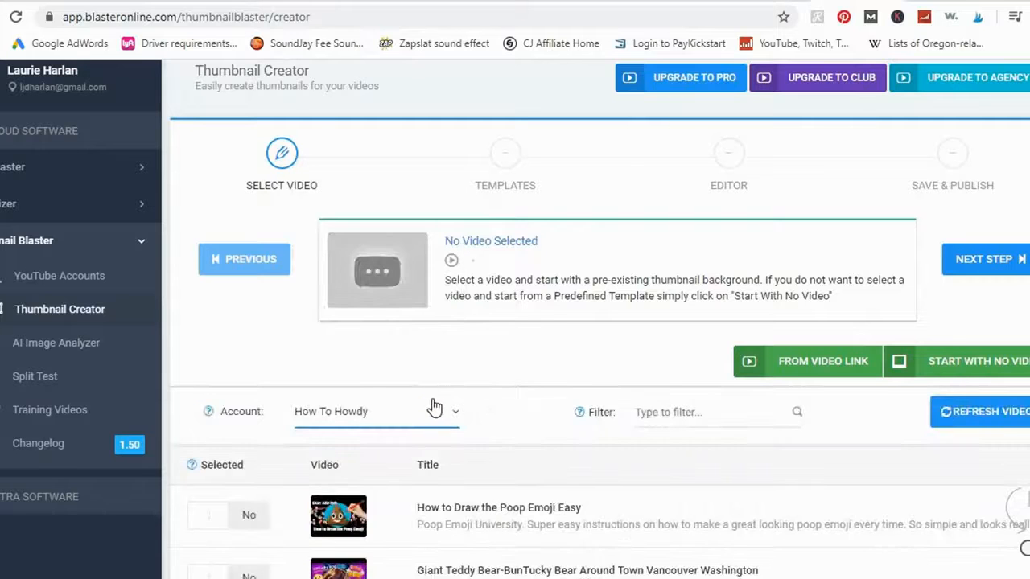
Select the video "Emergency Plumber Vancouver Washington 24/7" and proceed to the templates.
scroll(456, 391, "down", 2)
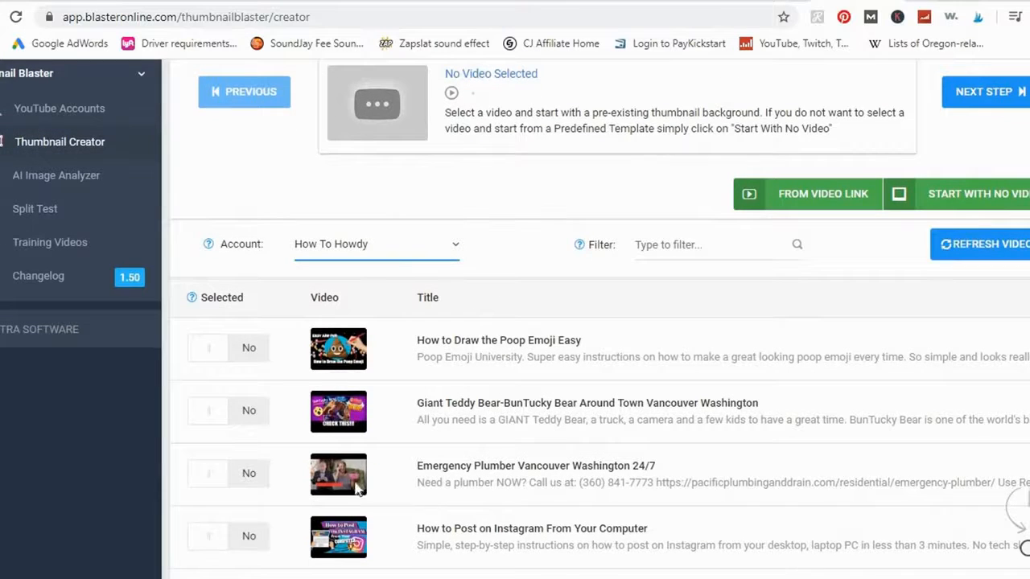
left_click(246, 476)
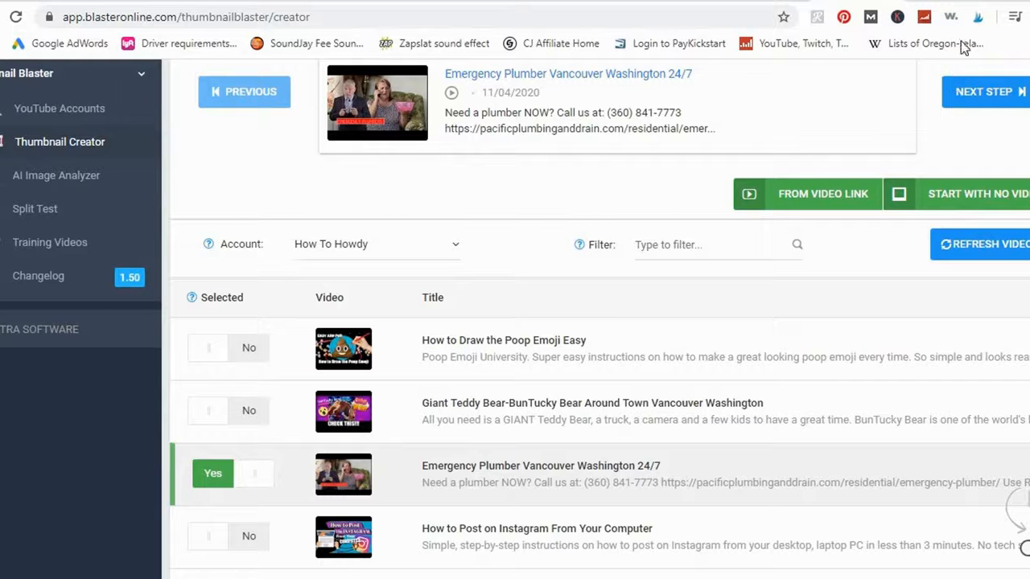
left_click(975, 92)
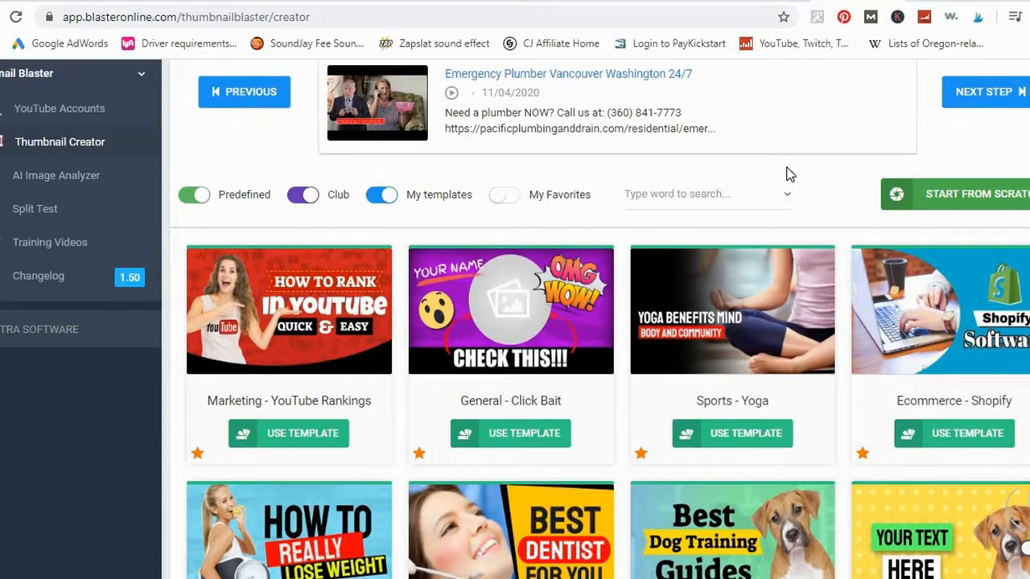
Browse the thumbnail templates and use the "Local Business - Plumber #2" template for the video.
scroll(788, 174, "down", 3)
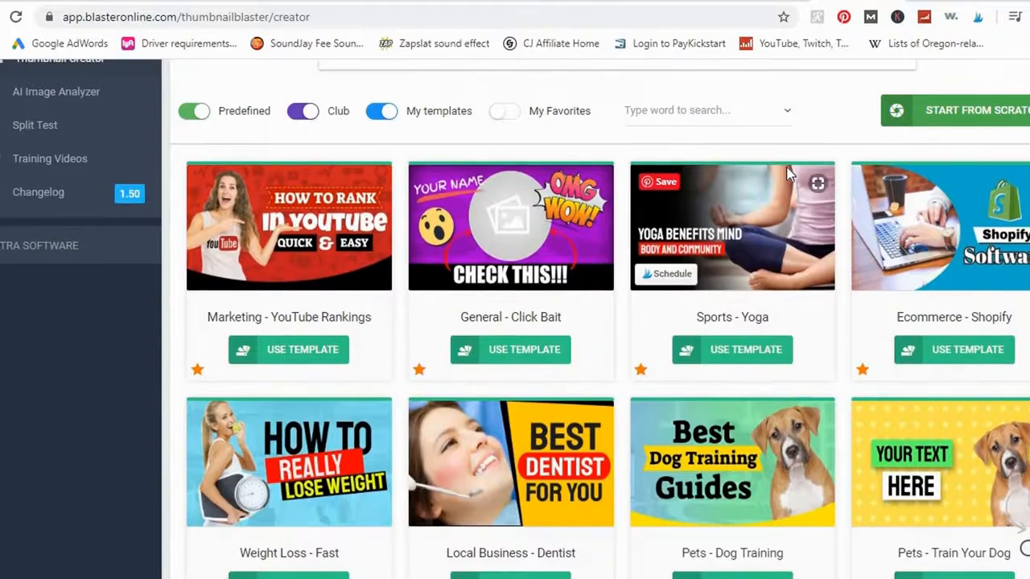
scroll(788, 174, "down", 7)
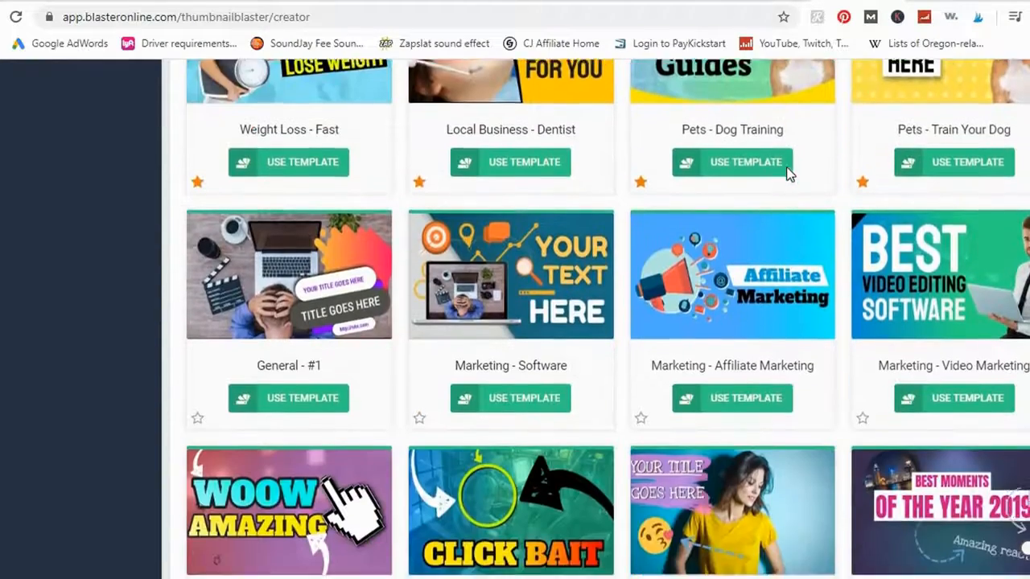
scroll(788, 174, "down", 5)
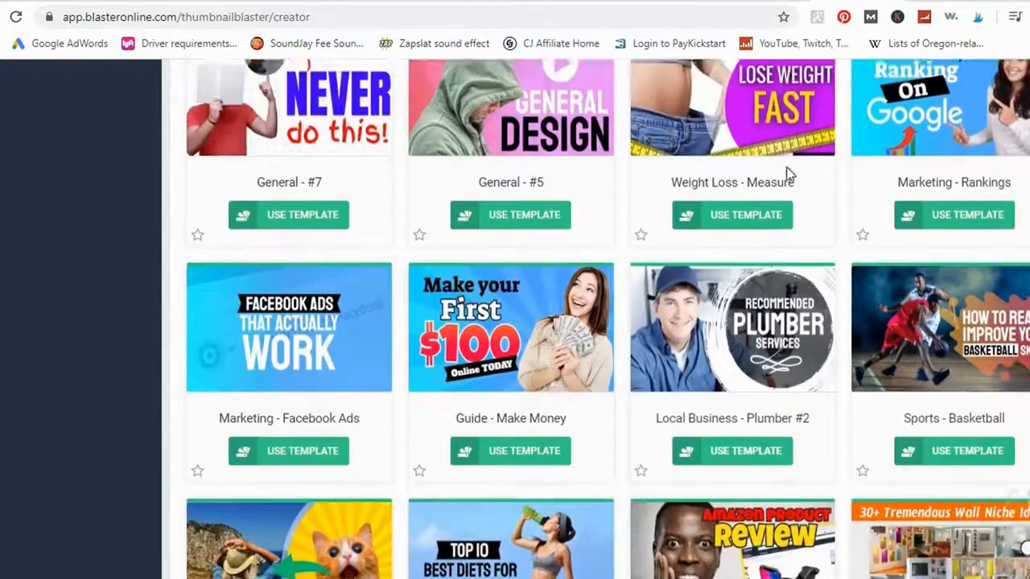
mouse_move(755, 189)
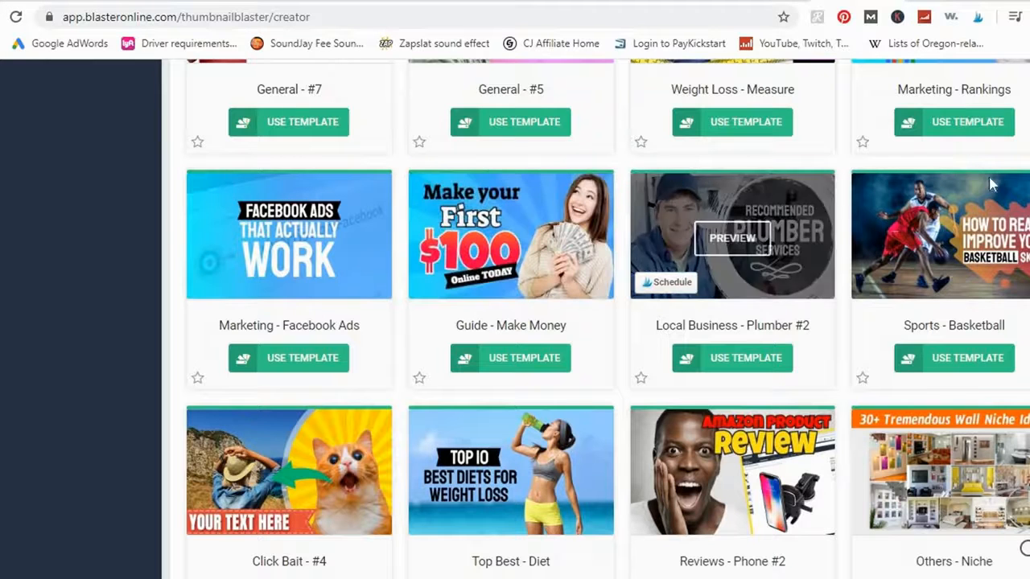
scroll(991, 185, "down", 1)
scroll(998, 191, "down", 1)
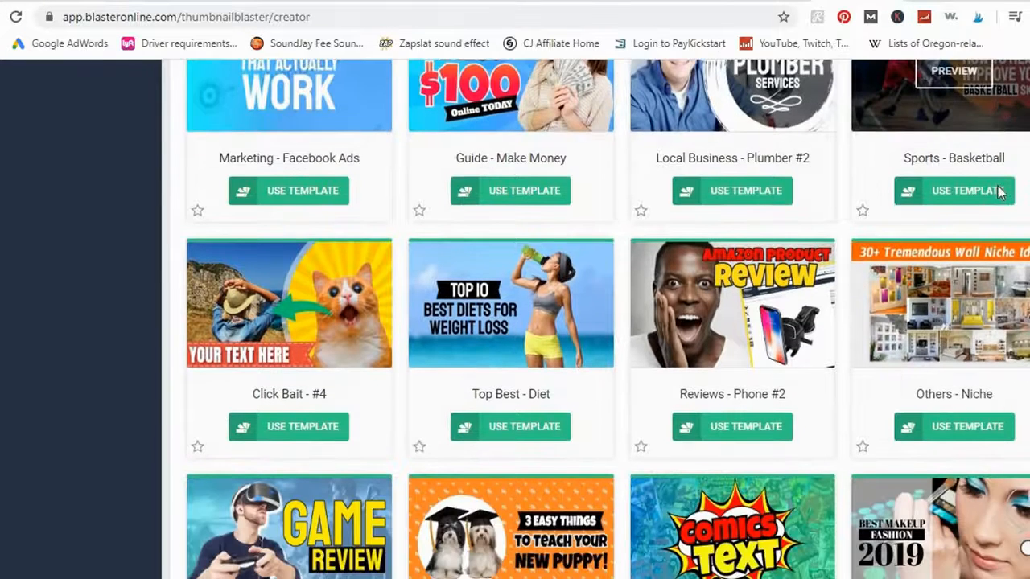
scroll(997, 191, "down", 3)
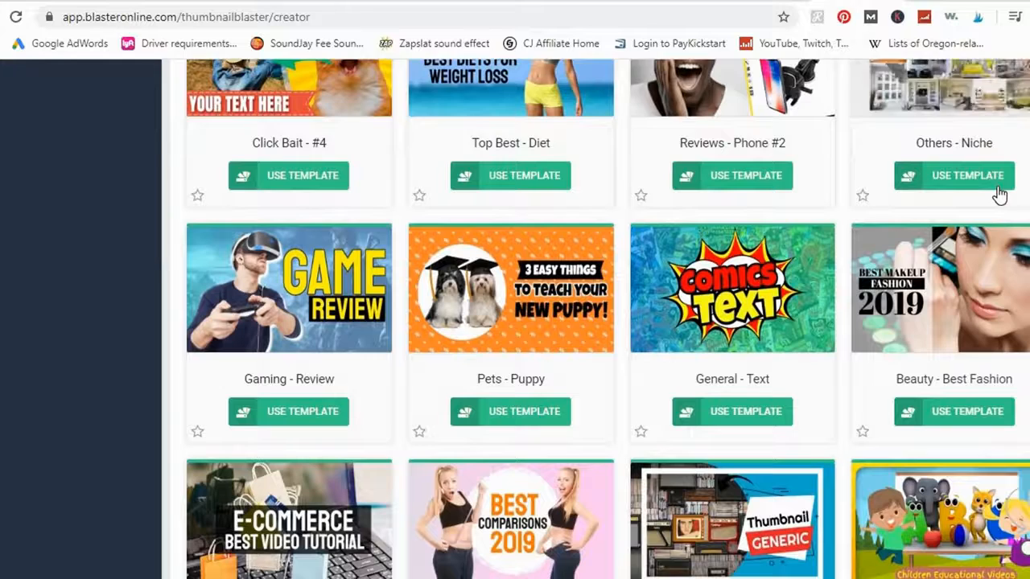
scroll(998, 193, "down", 1)
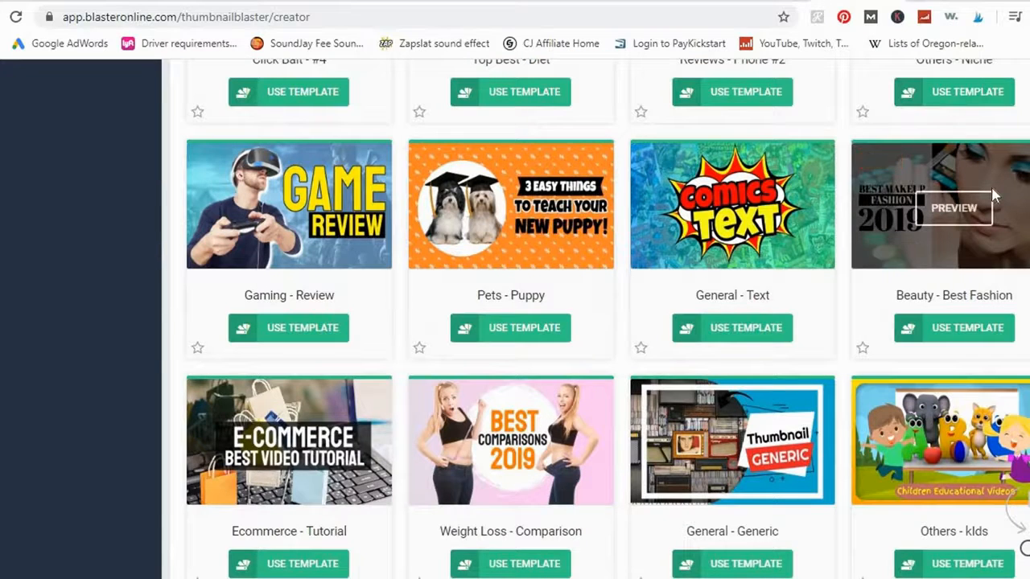
scroll(993, 195, "up", 5)
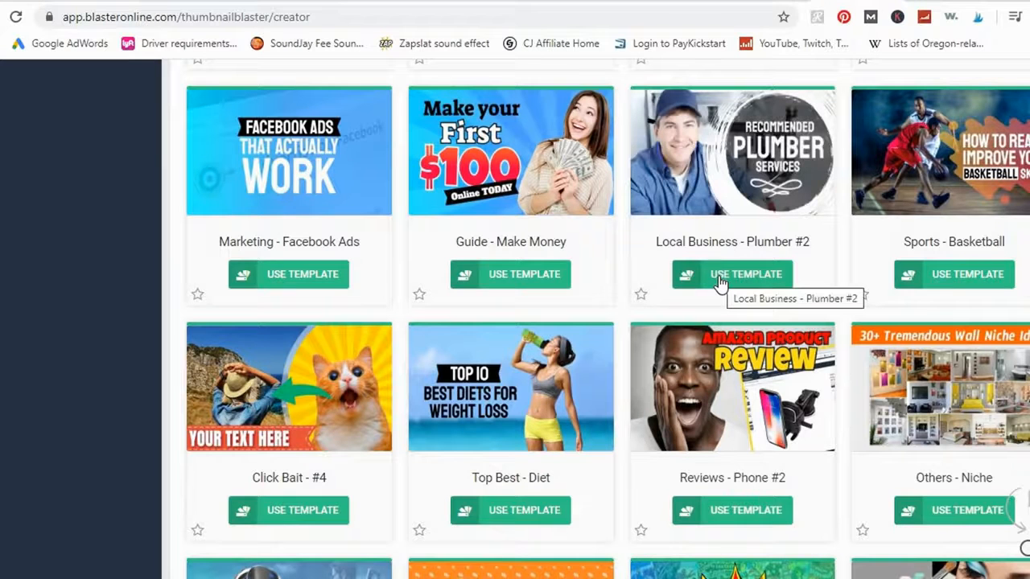
left_click(719, 277)
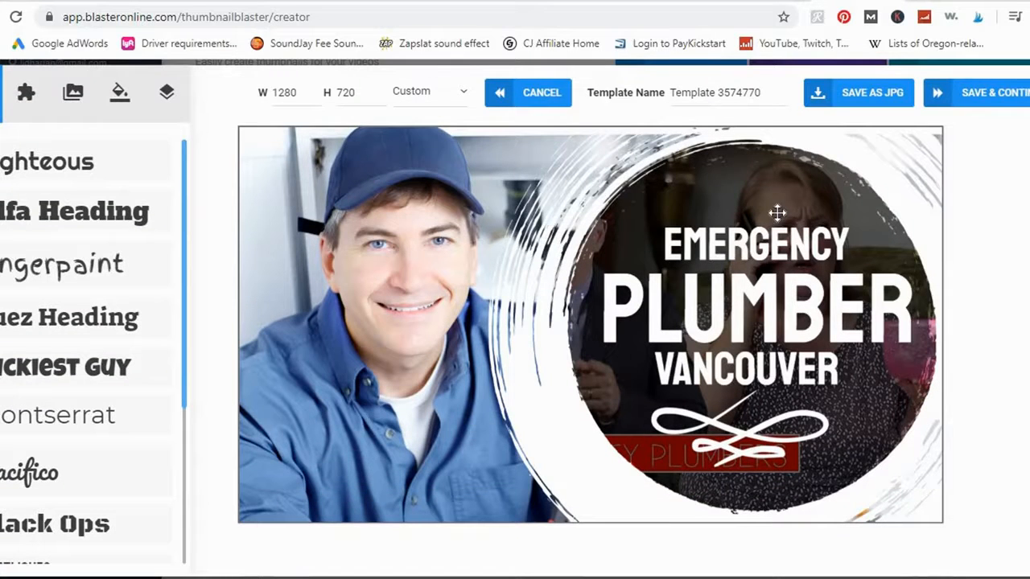
Delete the semi-transparent black circle that darkens the video image behind the title text.
left_click(730, 215)
left_click_drag(731, 216, 738, 262)
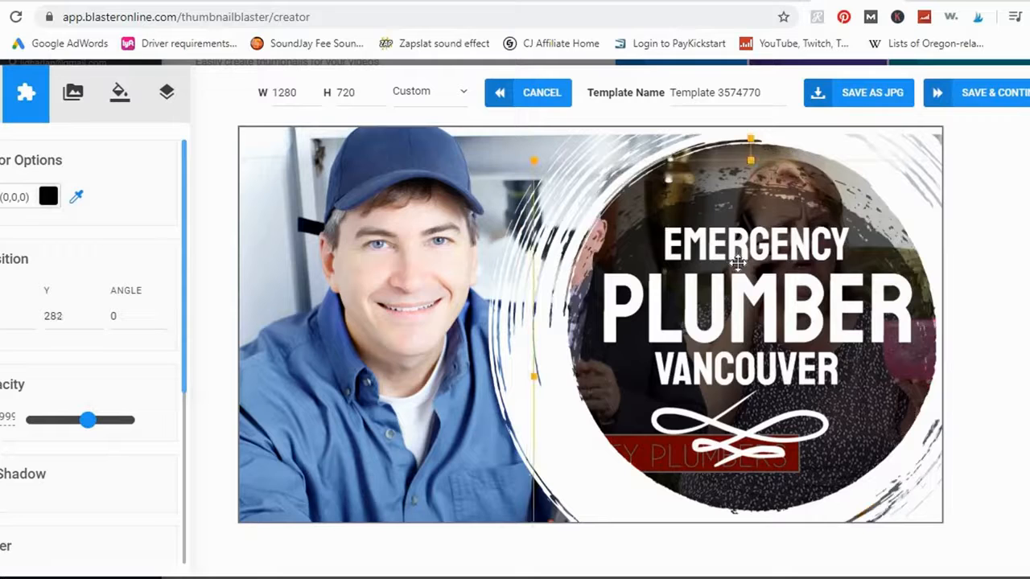
key("Delete")
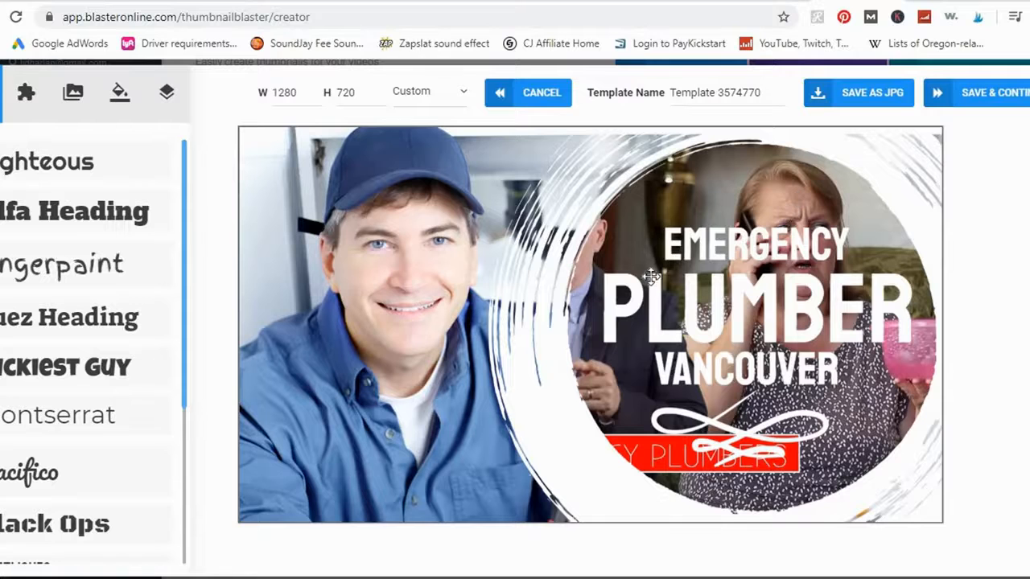
Move the white brush-stroke ring to the thumbnail's right edge and the woman's round photo to its lower-left corner.
left_click_drag(558, 338, 678, 210)
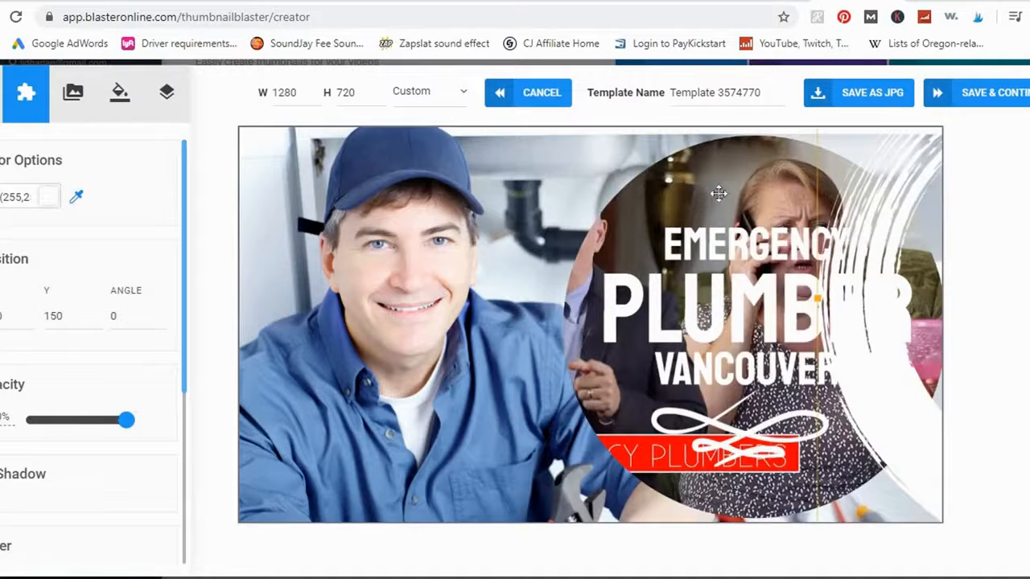
left_click(521, 177)
left_click_drag(521, 177, 298, 287)
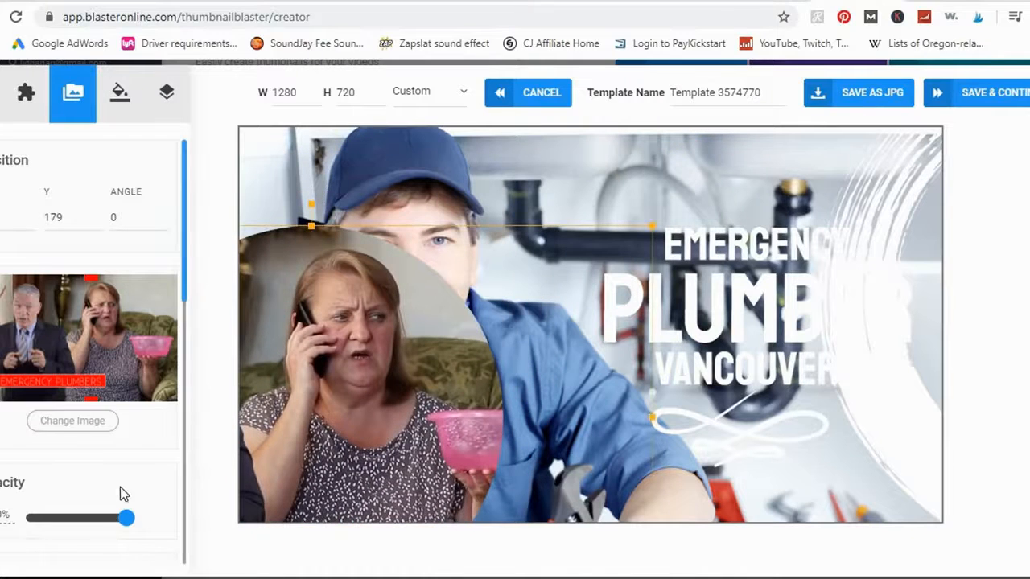
Try the Square and Default cropping on the woman's photo, and restore the Circle cropping.
scroll(148, 454, "down", 3)
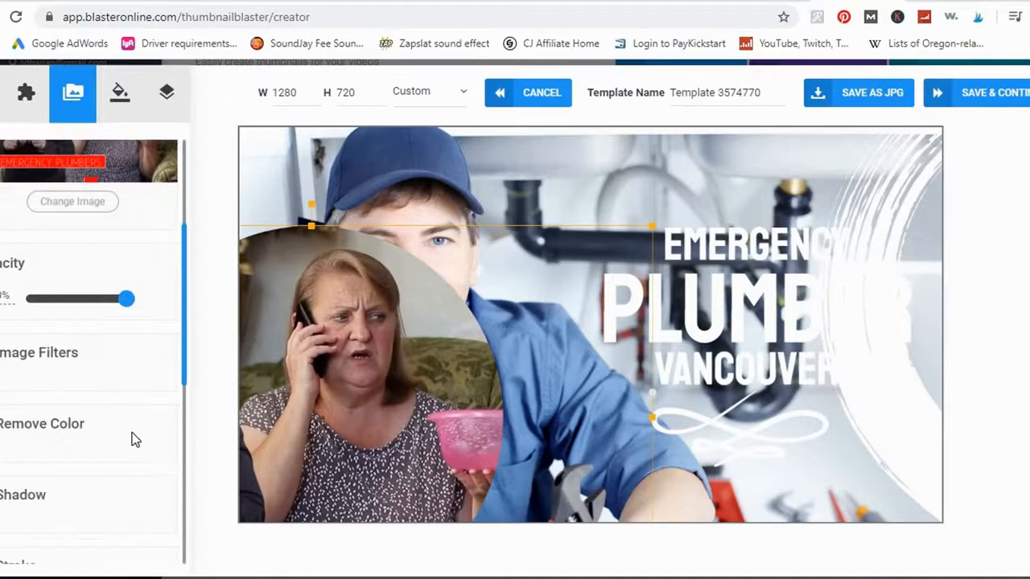
scroll(133, 439, "down", 3)
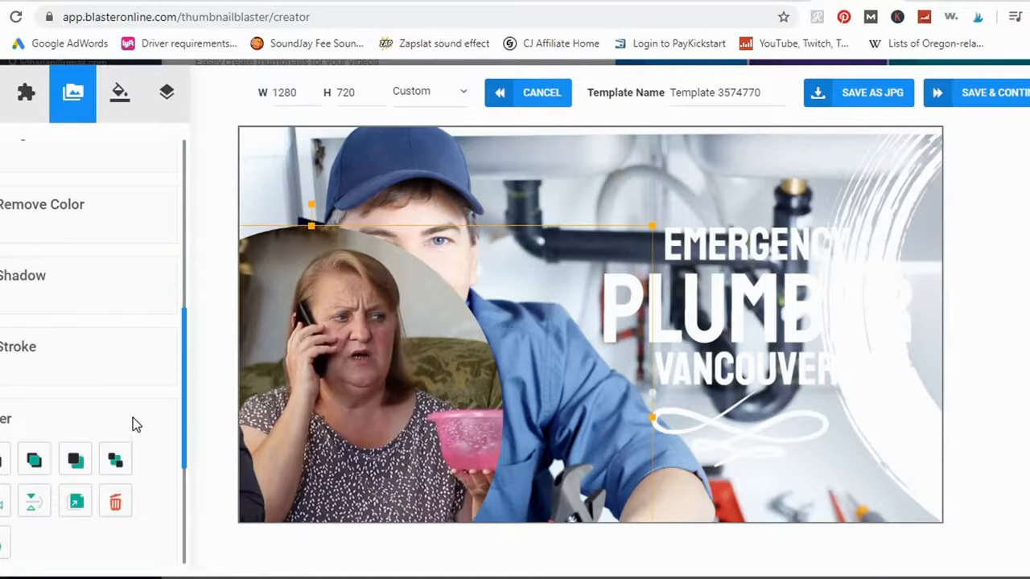
scroll(144, 415, "down", 3)
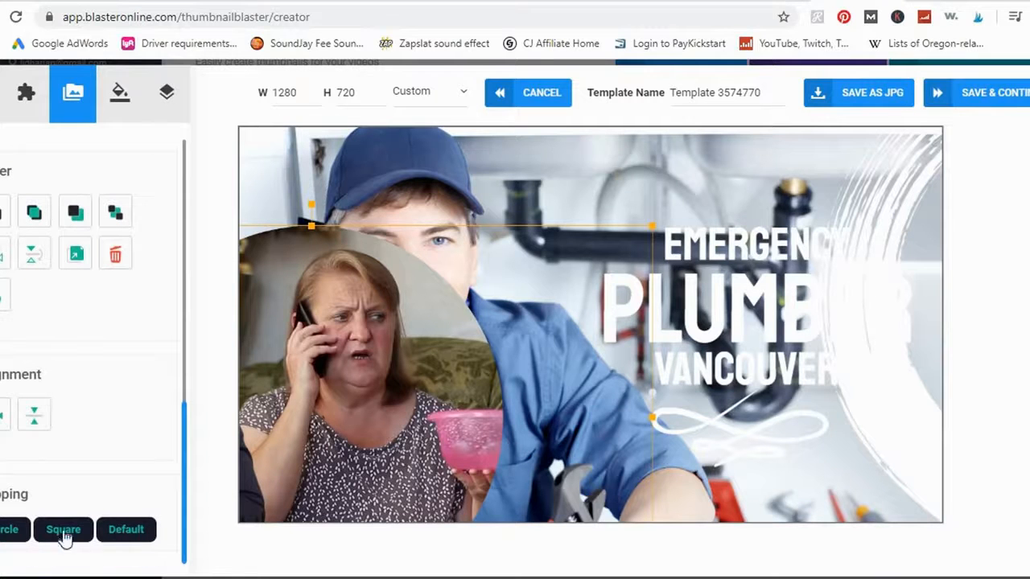
left_click(64, 531)
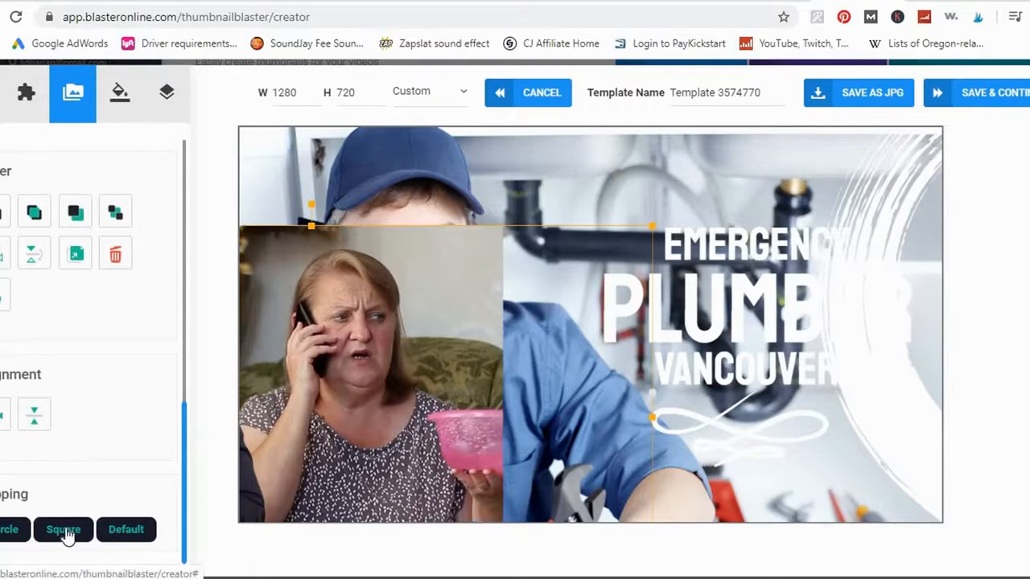
left_click(126, 531)
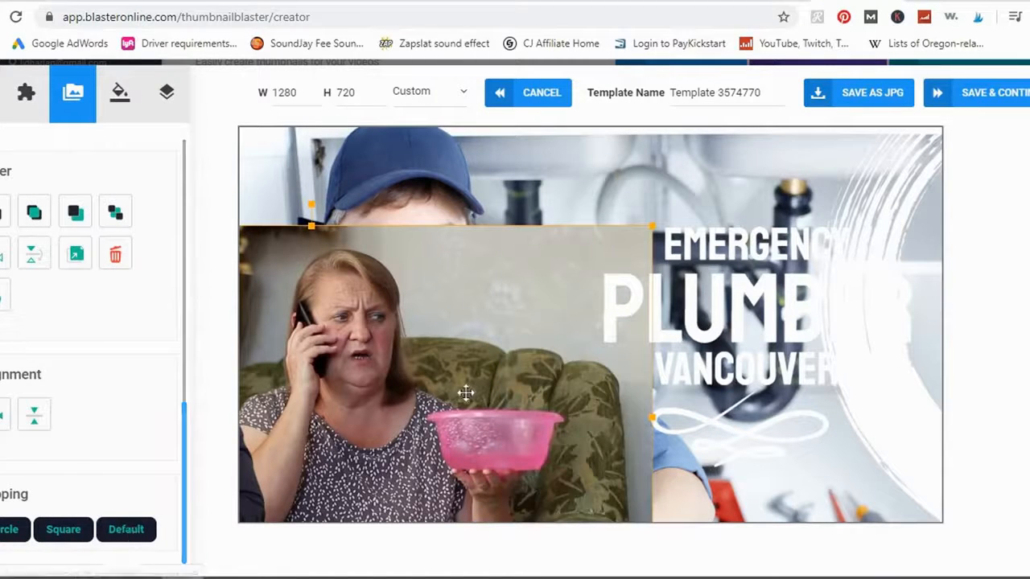
left_click(50, 538)
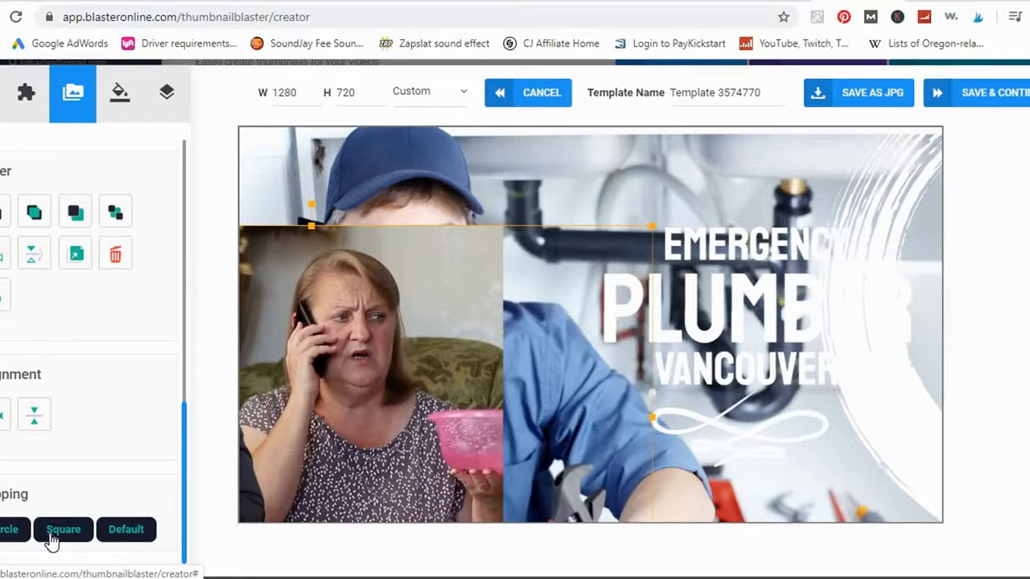
left_click(8, 531)
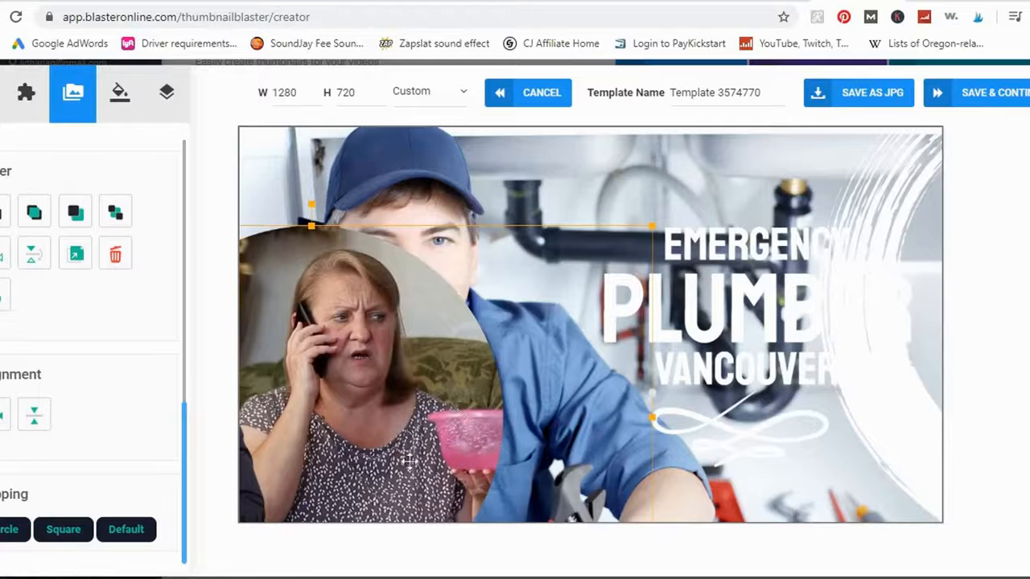
Shift the woman's photo slightly left, and shrink the plumber photo and place it in the thumbnail's lower-right area.
left_click_drag(421, 378, 392, 379)
left_click_drag(433, 247, 609, 324)
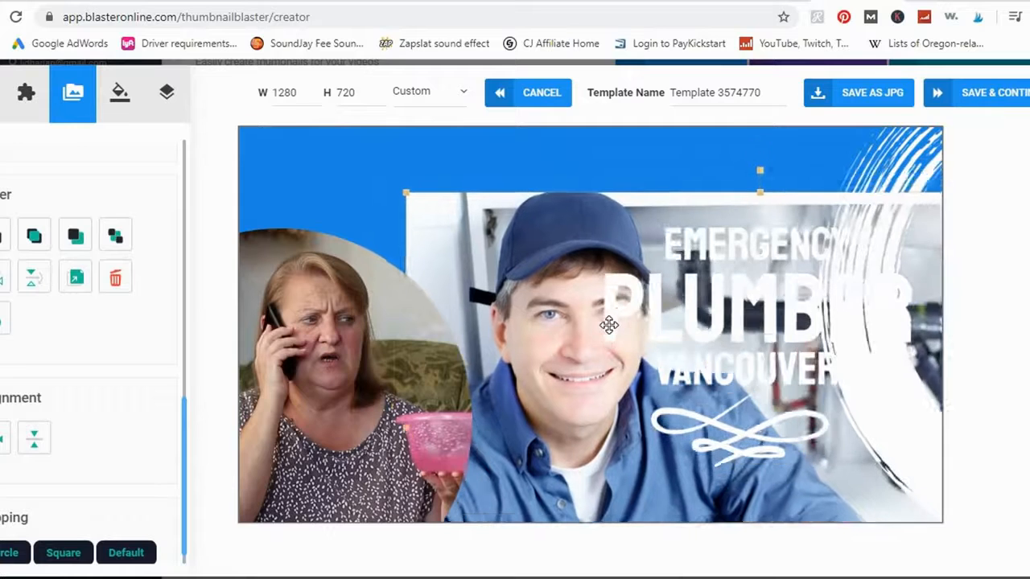
left_click_drag(409, 200, 522, 276)
left_click_drag(620, 437, 451, 296)
left_click_drag(452, 299, 454, 301)
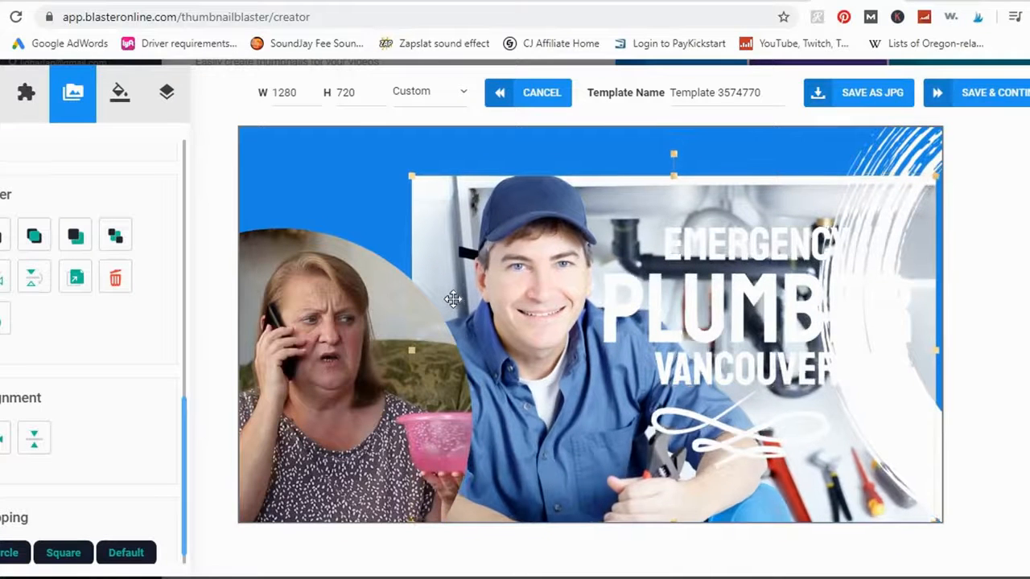
Line up the words EMERGENCY, PLUMBER and VANCOUVER in one row along the thumbnail's top edge.
left_click_drag(714, 242, 326, 159)
left_click_drag(749, 316, 605, 173)
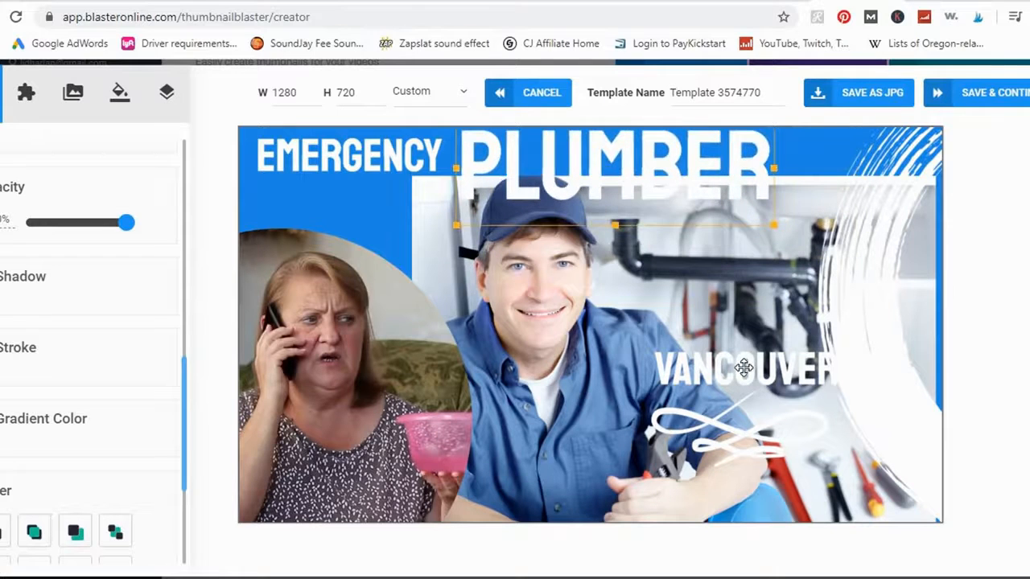
left_click_drag(745, 362, 853, 151)
Narrow the words PLUMBER and EMERGENCY, and shift PLUMBER and VANCOUVER left so the whole title row fits the thumbnail.
left_click(767, 164)
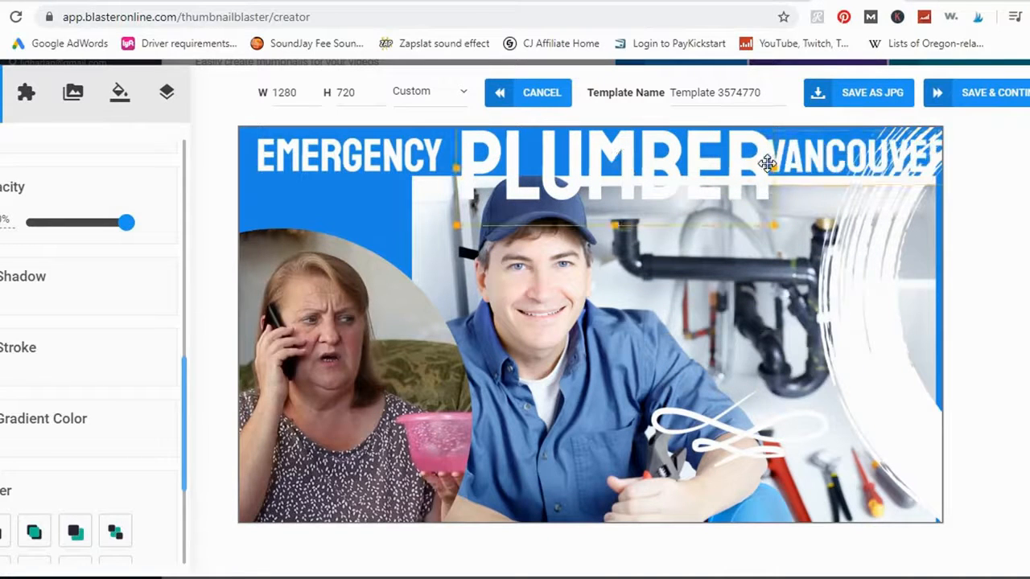
left_click_drag(743, 167, 731, 167)
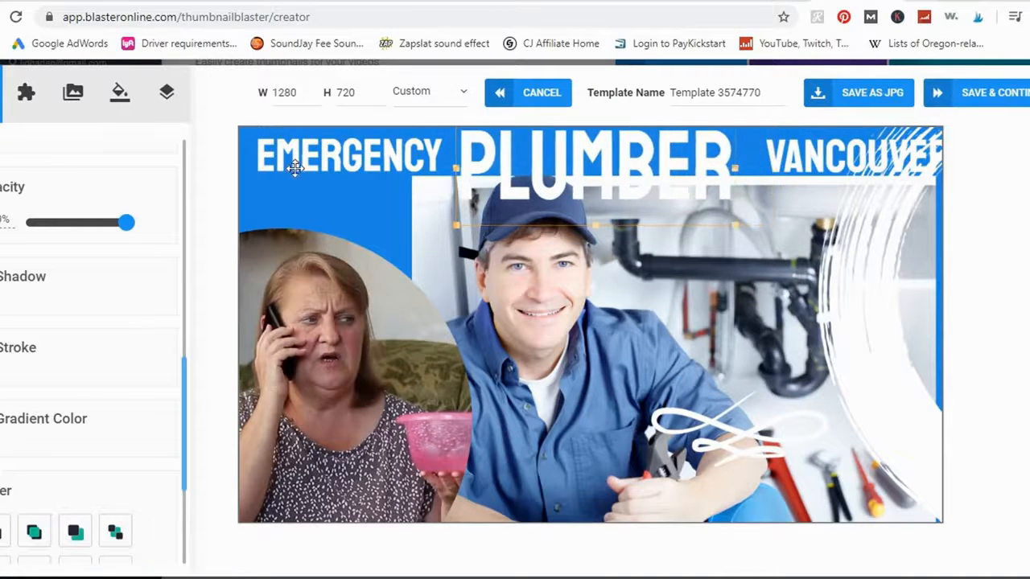
left_click(435, 154)
left_click_drag(435, 155, 405, 155)
left_click_drag(524, 158, 511, 156)
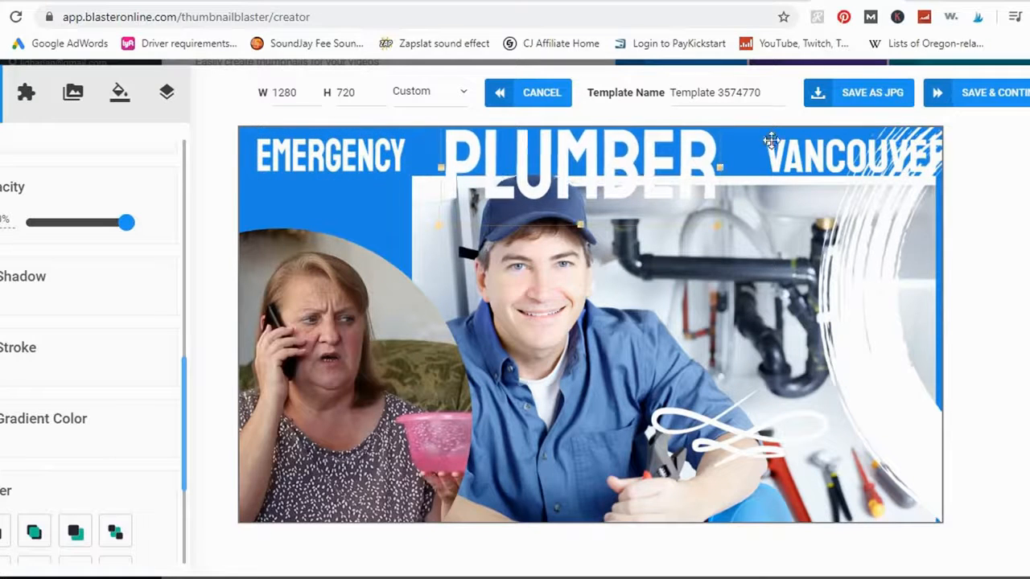
mouse_move(796, 166)
left_mouse_down()
mouse_move(766, 163)
mouse_move(784, 173)
left_mouse_up()
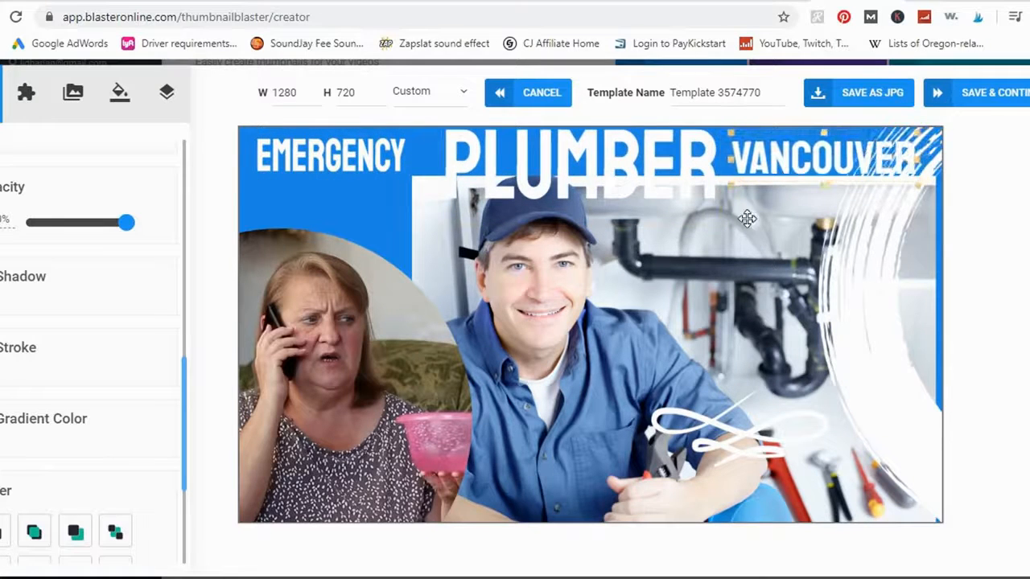
Add a shadow and a dark stroke to the word PLUMBER in the title row.
left_click(558, 171)
left_click(559, 169)
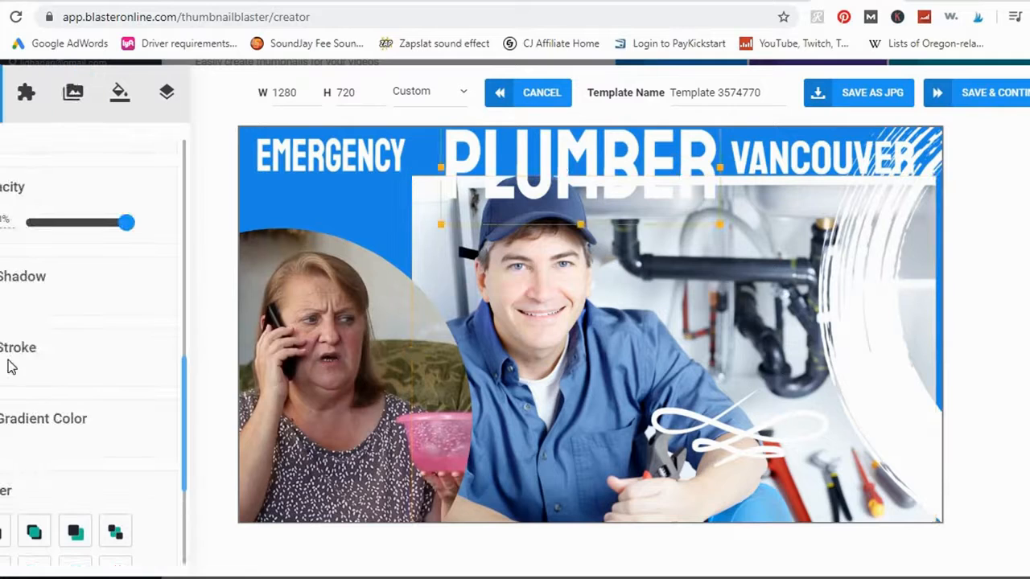
left_click(2, 318)
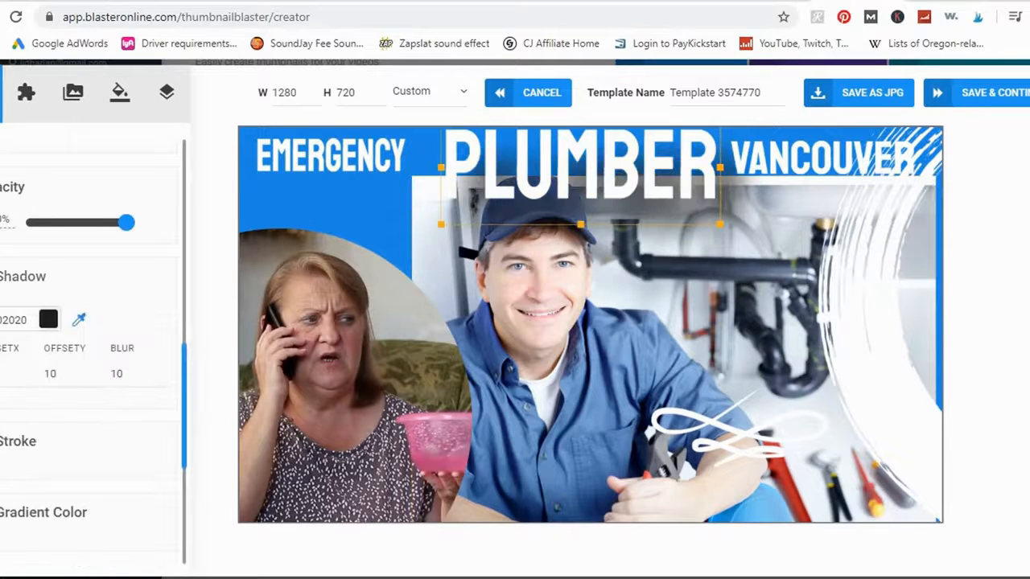
left_click(51, 420)
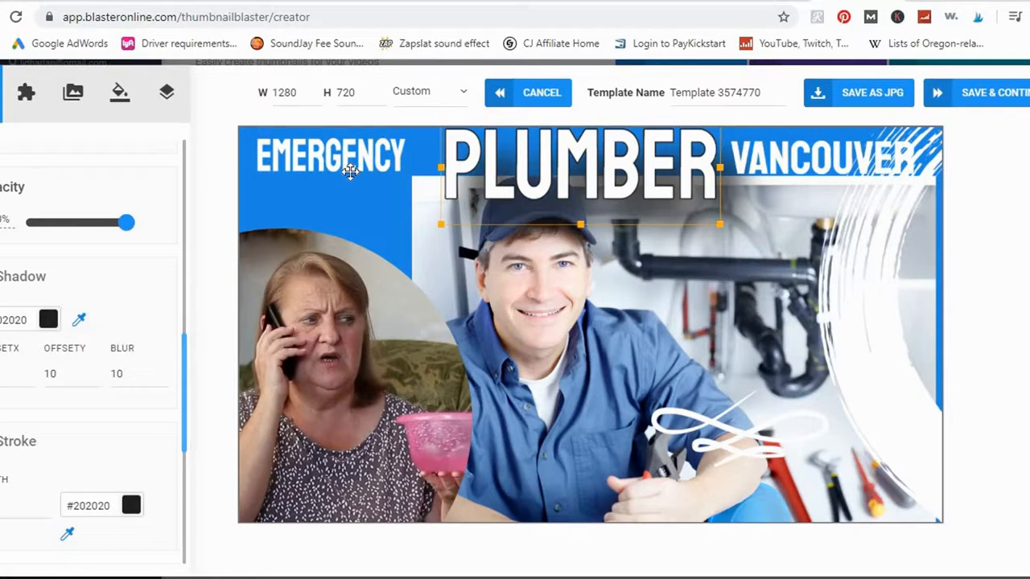
Add a shadow and a #202020 stroke to the words EMERGENCY and VANCOUVER.
left_click(349, 173)
left_click(2, 349)
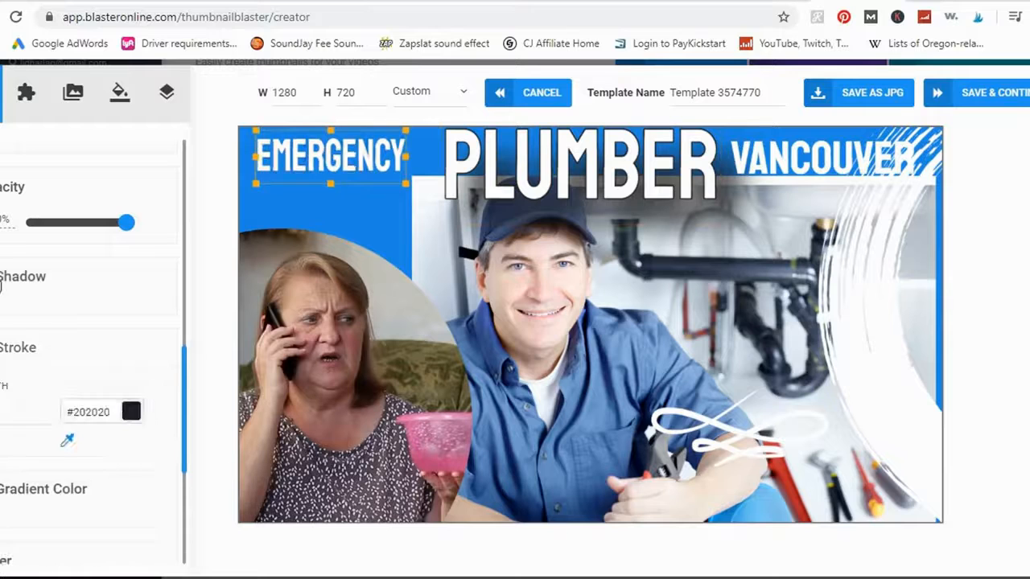
left_click(2, 279)
left_click(761, 155)
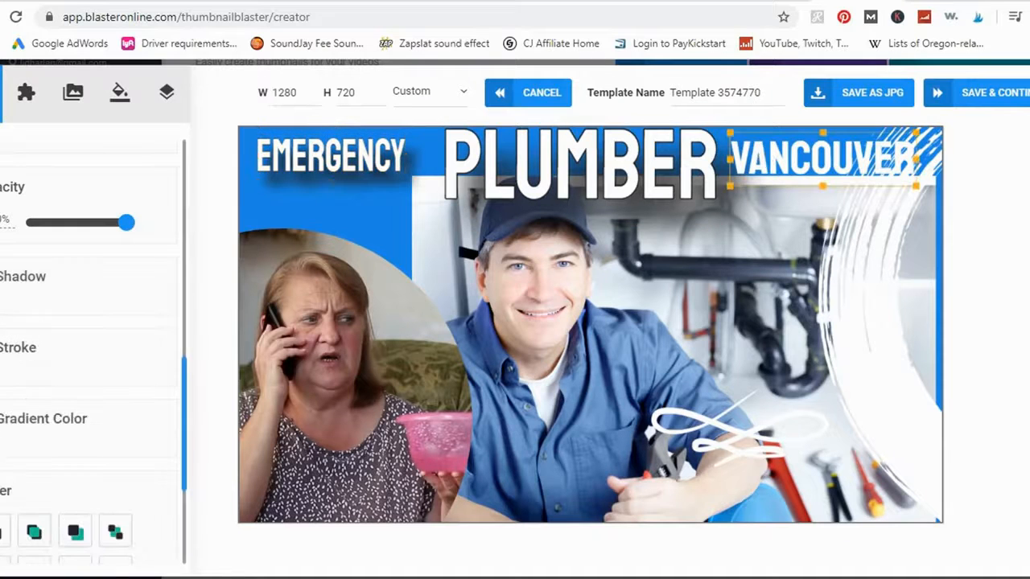
left_click(2, 277)
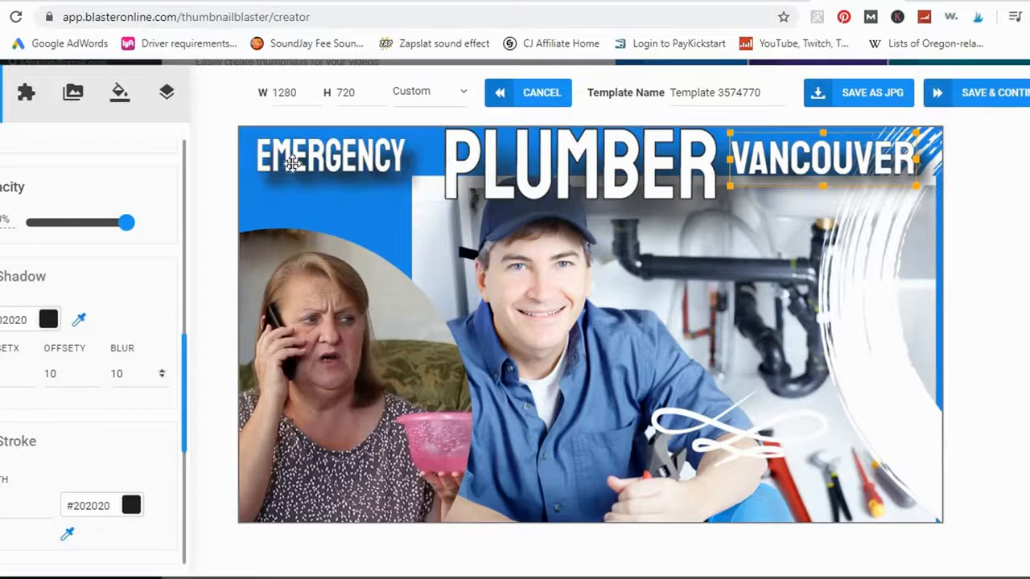
Look through the opacity, text color and font family options for the word VANCOUVER.
left_click_drag(119, 228, 80, 224)
left_click(128, 226)
scroll(161, 298, "up", 4)
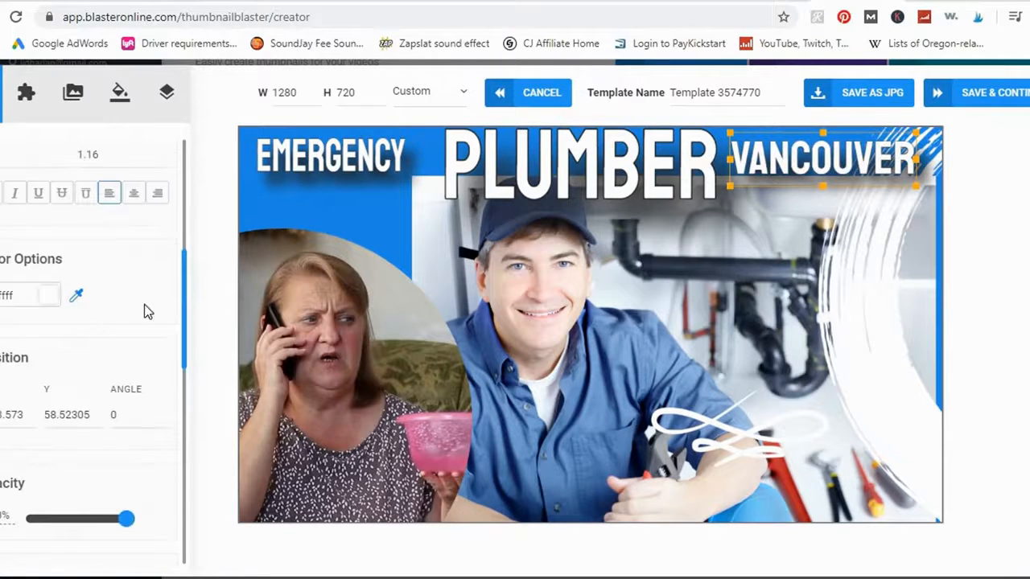
left_click(52, 299)
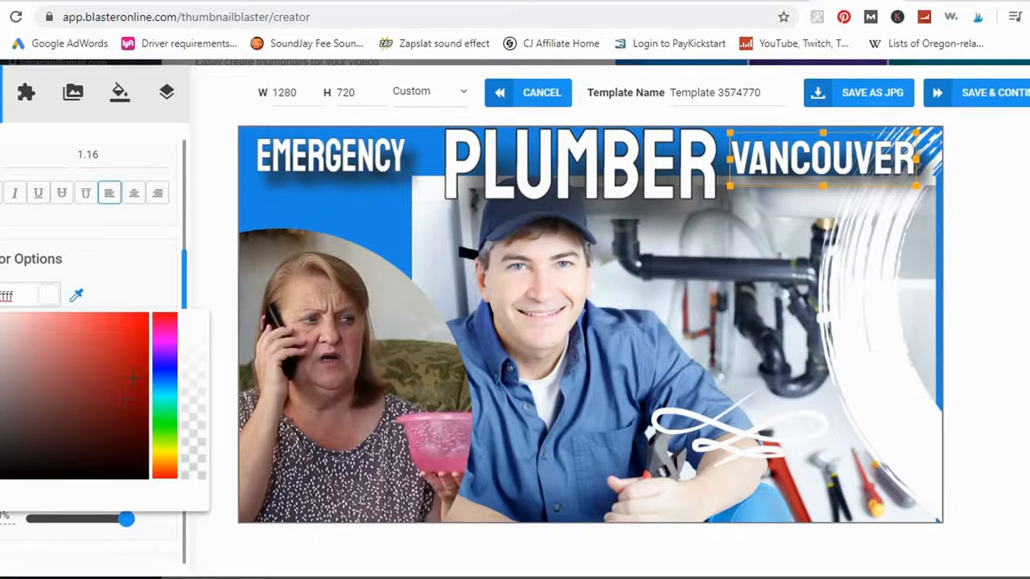
left_click(149, 274)
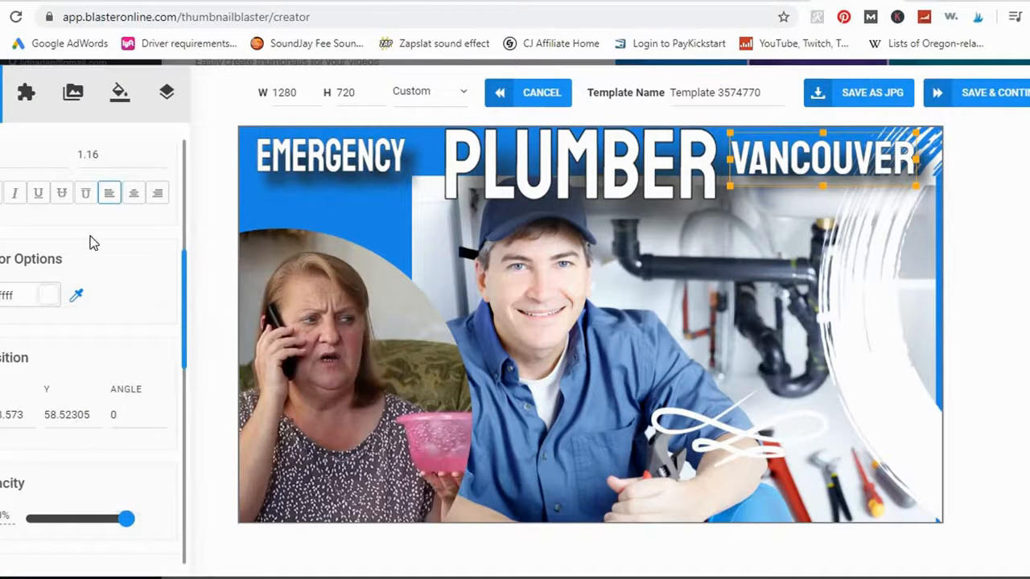
scroll(6, 322, "up", 4)
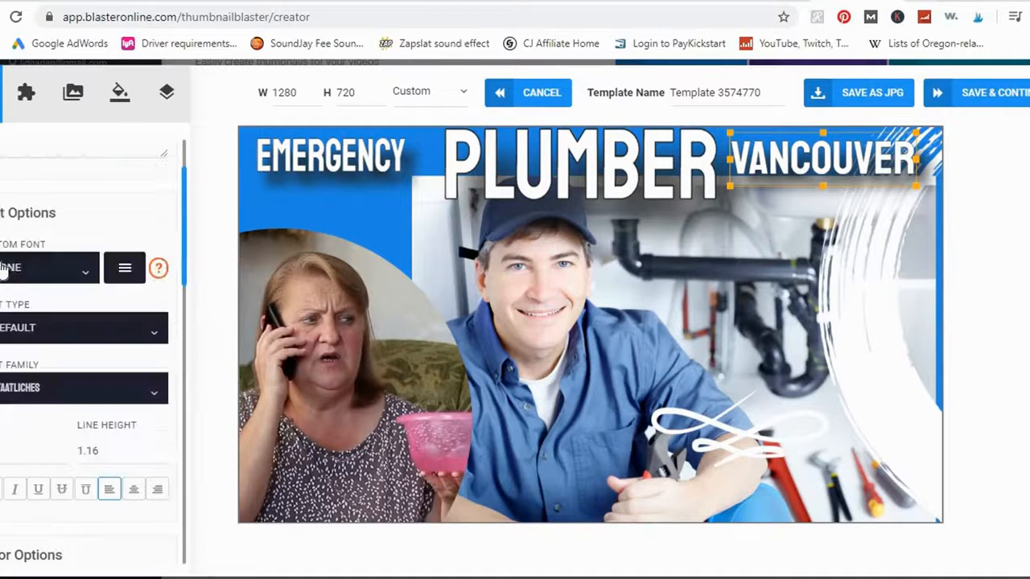
left_click(38, 390)
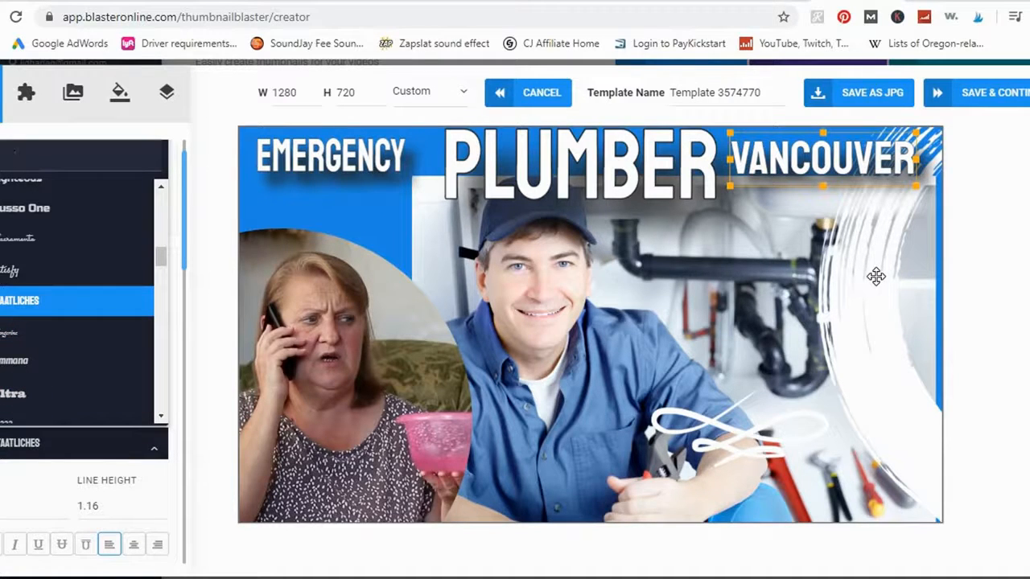
Move the white brush-stroke ring around the woman's photo, and shrink the plumber photo into the thumbnail's lower-right corner.
mouse_move(876, 276)
left_mouse_down()
mouse_move(289, 391)
mouse_move(84, 407)
left_mouse_up()
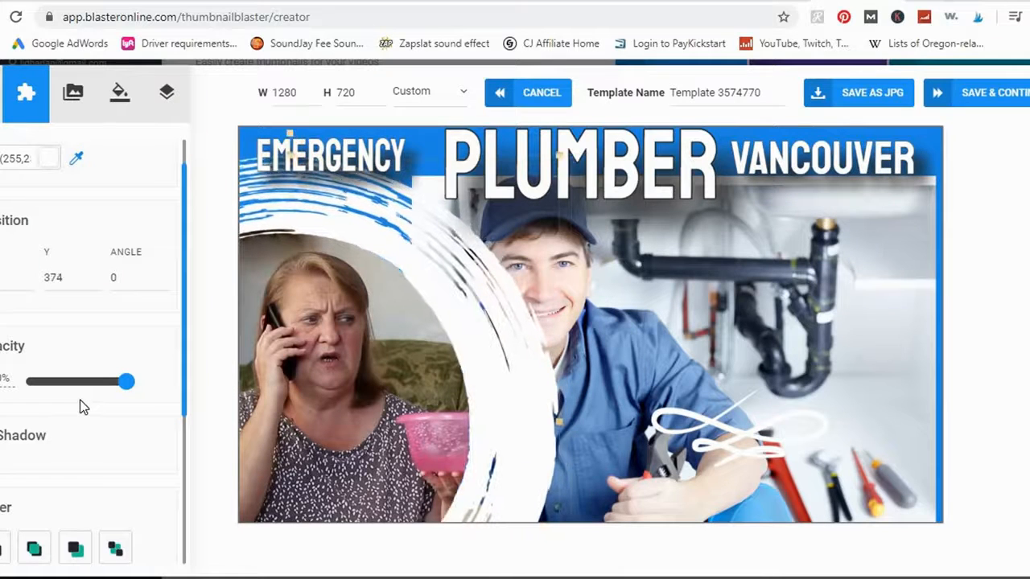
left_click(693, 283)
mouse_move(694, 283)
left_mouse_down()
mouse_move(694, 301)
mouse_move(690, 287)
left_mouse_up()
left_click_drag(514, 210, 525, 219)
left_click_drag(632, 254, 695, 253)
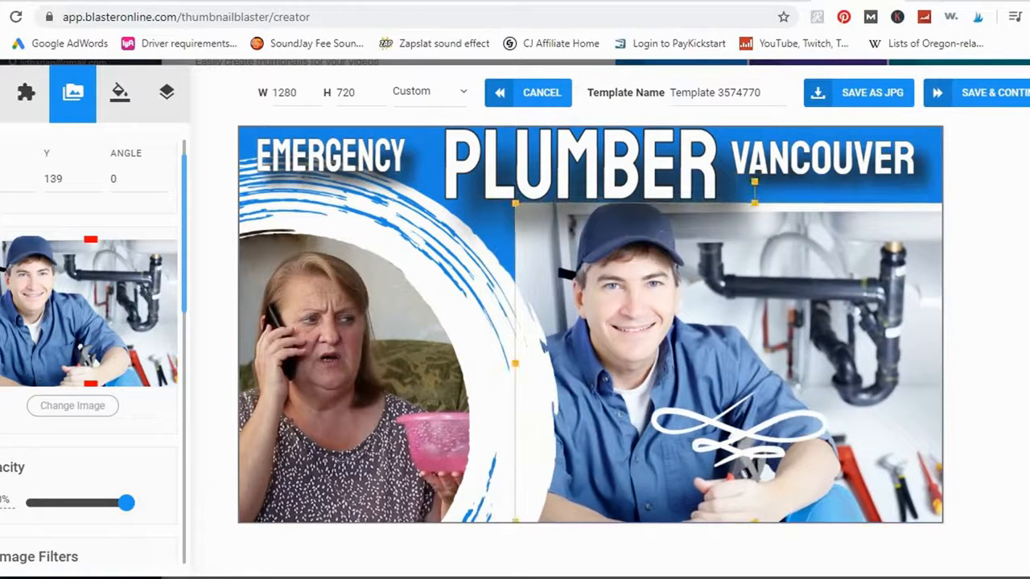
Move the white swirl ornament off the plumber photo and place it directly beneath the word VANCOUVER.
left_click(736, 449)
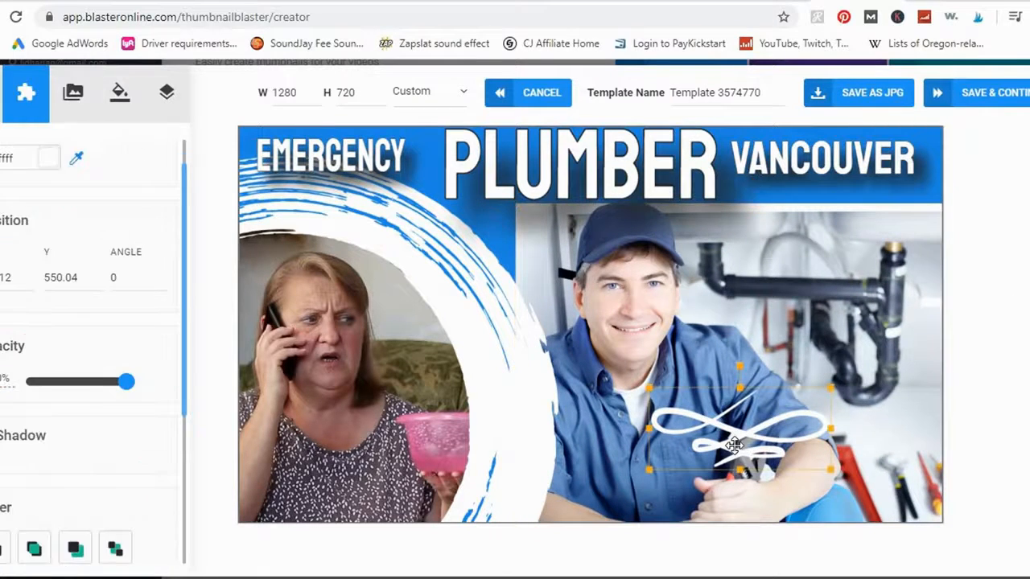
left_click_drag(819, 346, 679, 420)
left_click_drag(745, 414, 828, 201)
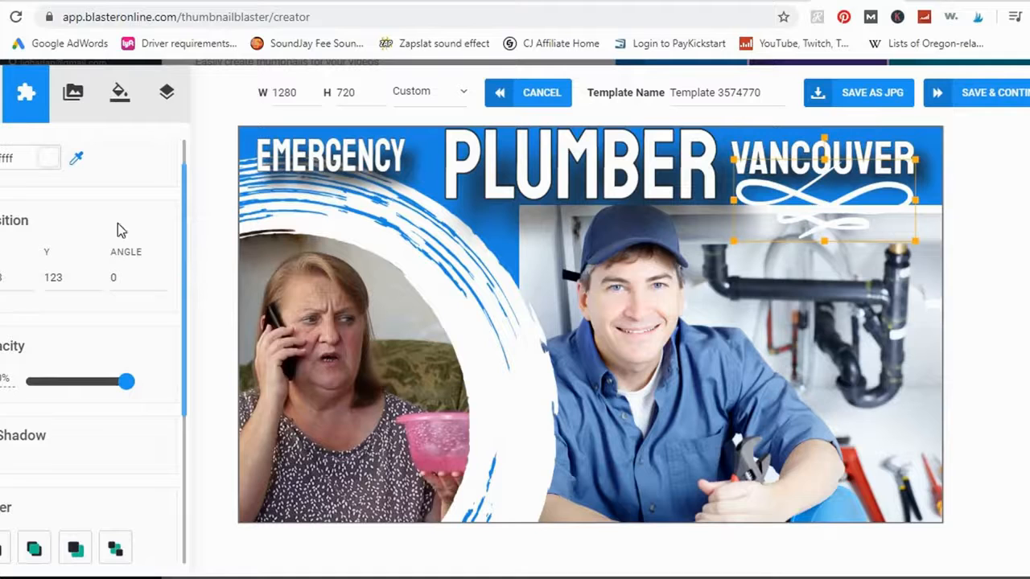
Insert the black arrow shape pointing down and left, and place it just right of the woman's pink bowl.
scroll(136, 193, "up", 1)
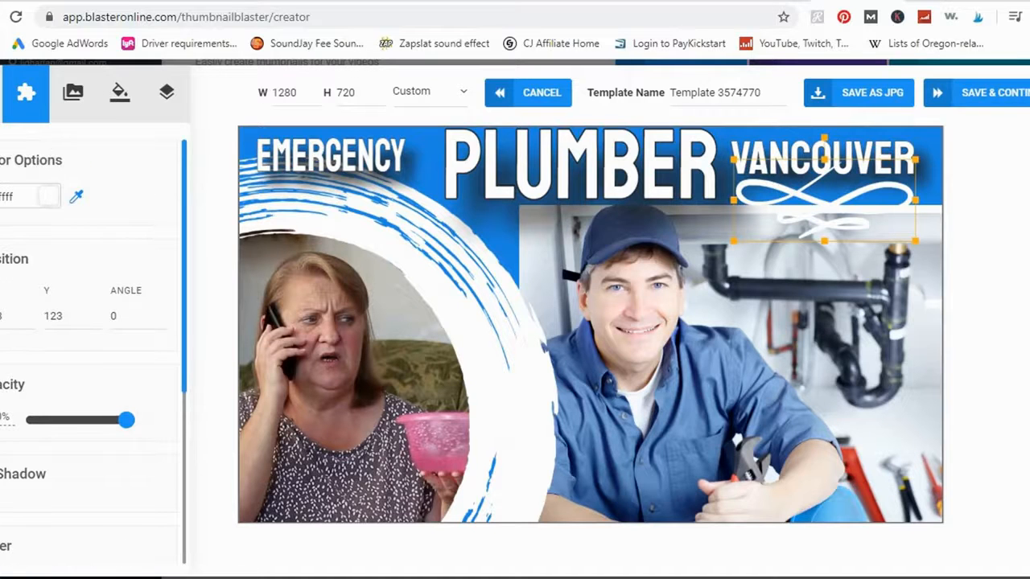
left_click(1, 94)
scroll(48, 409, "down", 3)
scroll(45, 409, "up", 3)
left_click(25, 101)
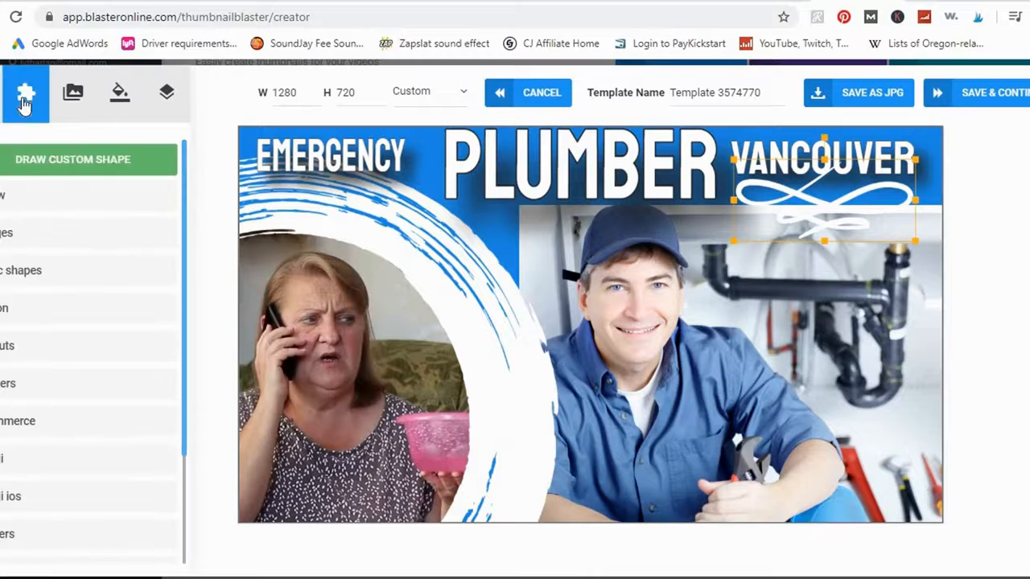
left_click(2, 199)
scroll(73, 290, "down", 5)
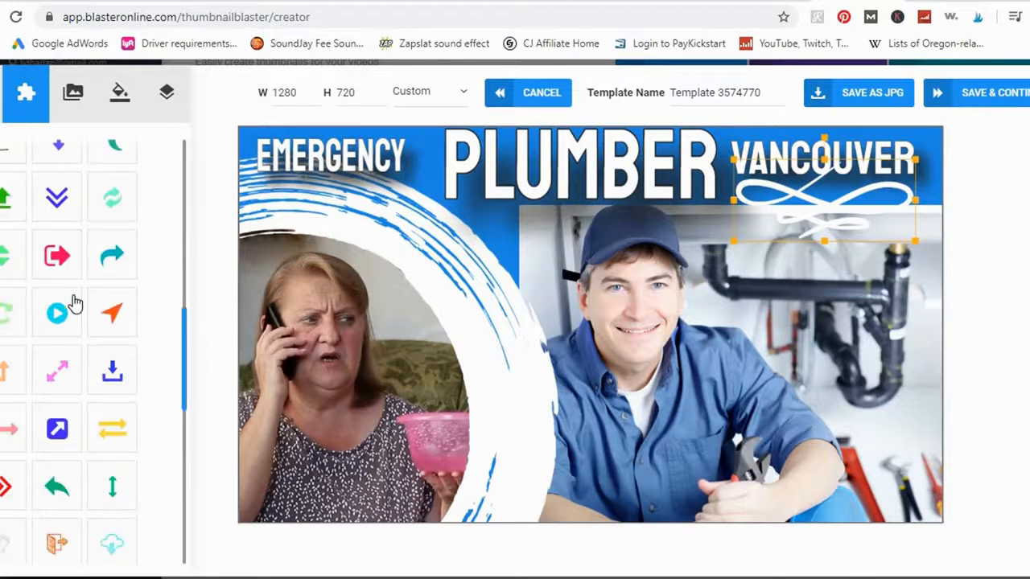
scroll(73, 302, "up", 5)
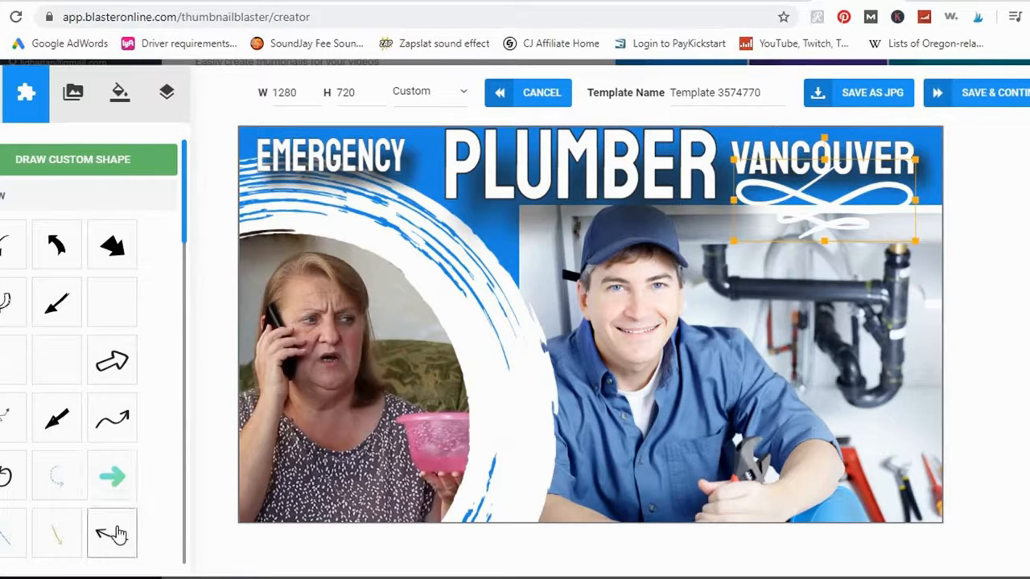
left_click(61, 313)
left_click_drag(586, 327, 492, 432)
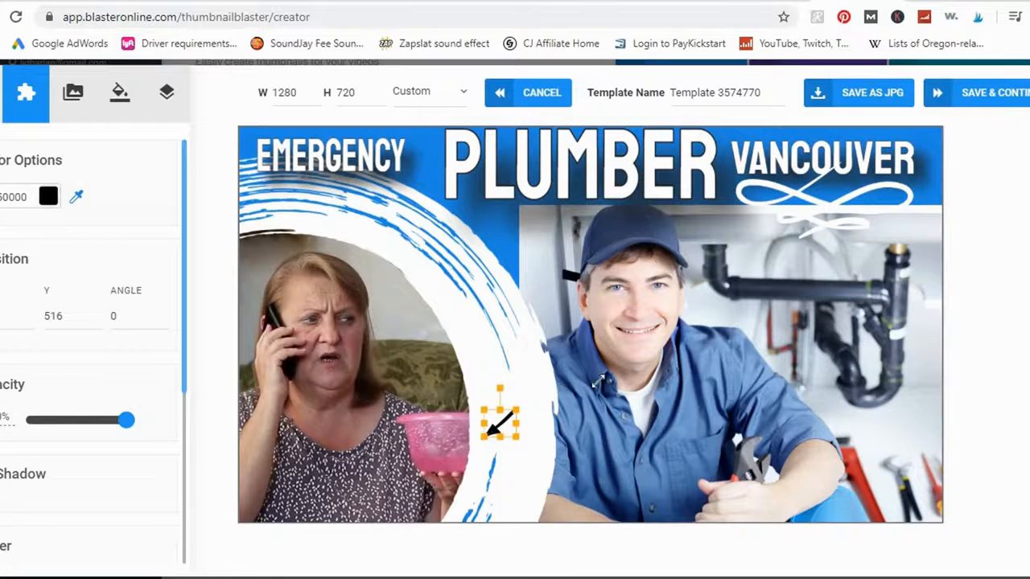
Enlarge the black arrow, rotate it to about 19 degrees, and position its tip beside the pink bowl.
left_click_drag(598, 382, 644, 370)
left_click_drag(579, 363, 584, 419)
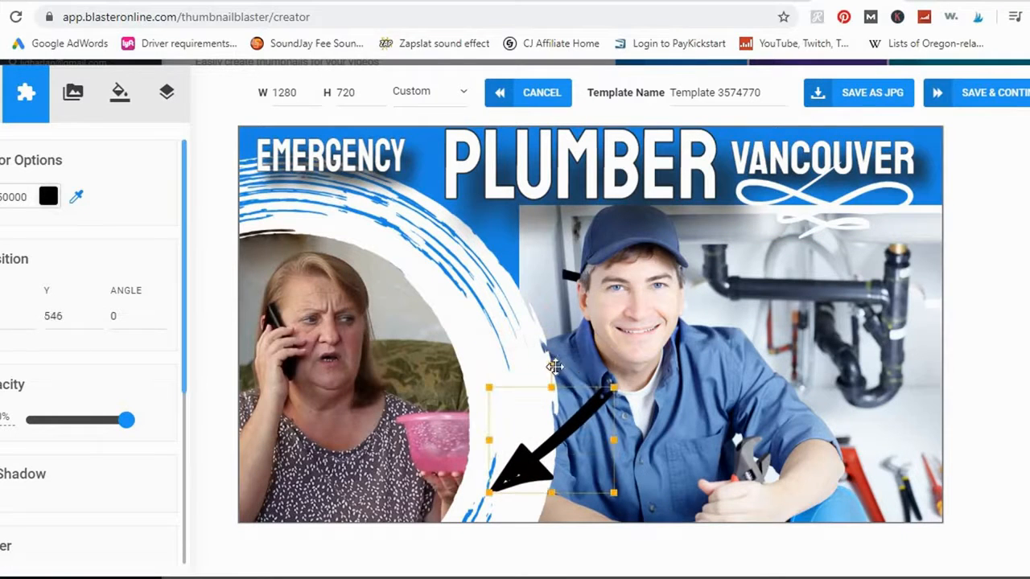
left_click_drag(556, 365, 614, 402)
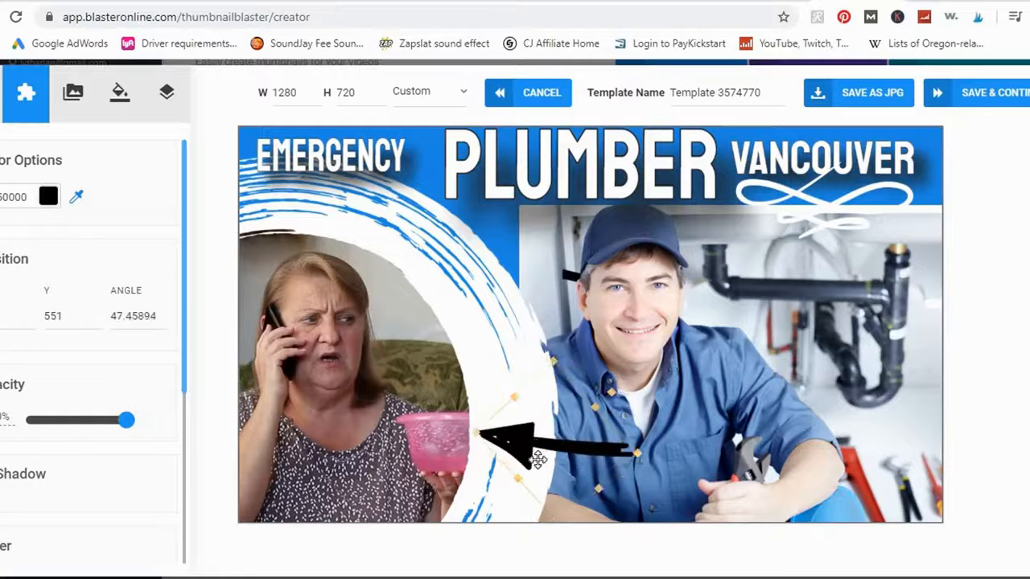
left_click_drag(539, 460, 548, 475)
left_click_drag(622, 408, 591, 387)
left_click_drag(534, 449, 527, 424)
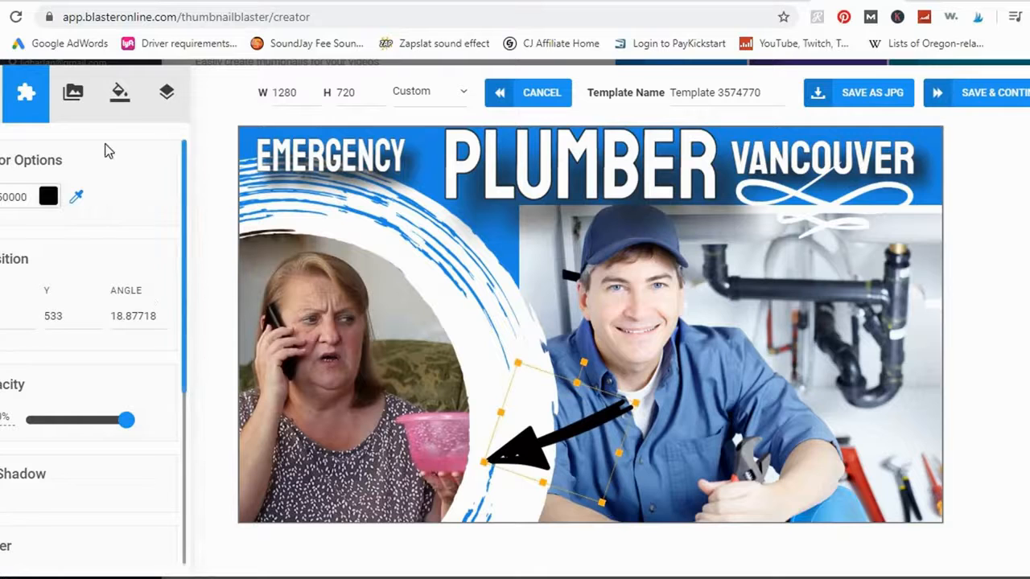
Insert the wide gray curved band from the basic shapes and place it along the thumbnail's bottom edge.
left_click(33, 103)
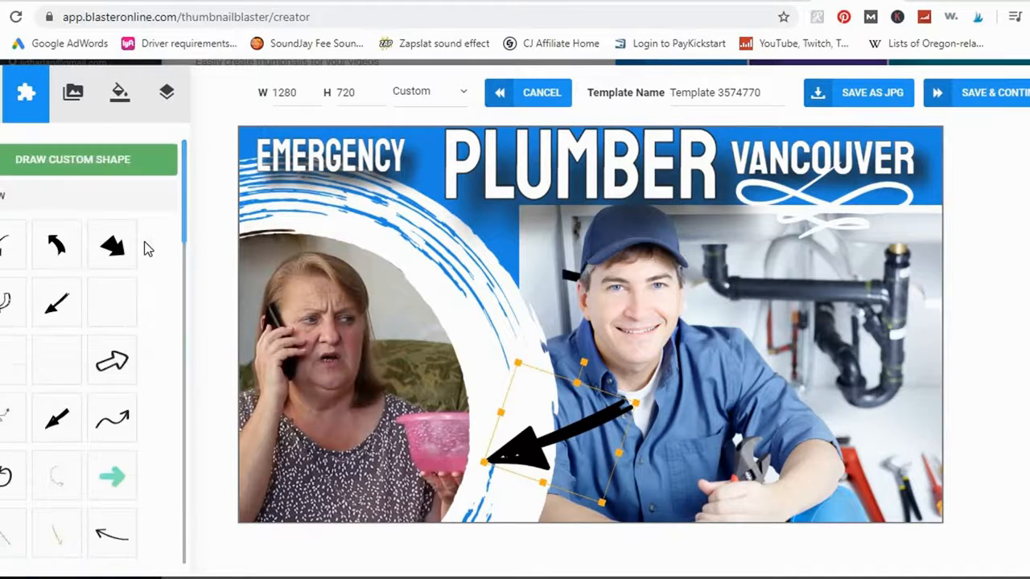
scroll(160, 274, "down", 15)
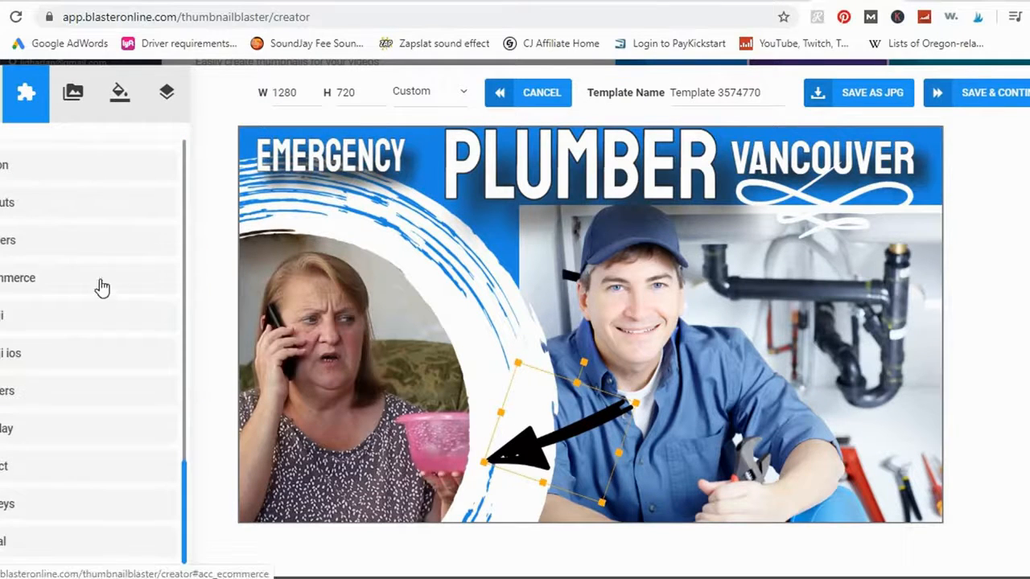
left_click(29, 282)
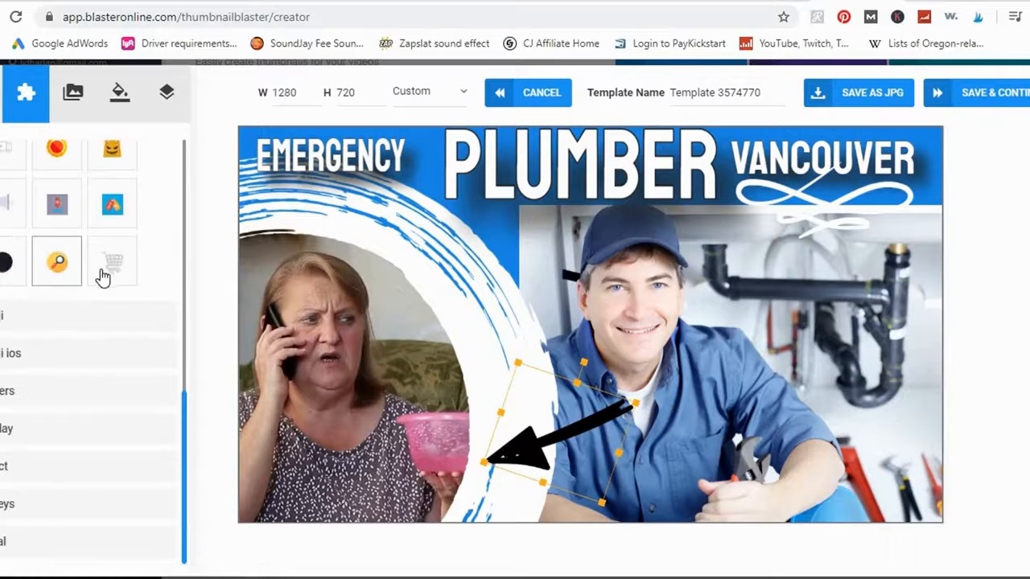
scroll(36, 314, "up", 3)
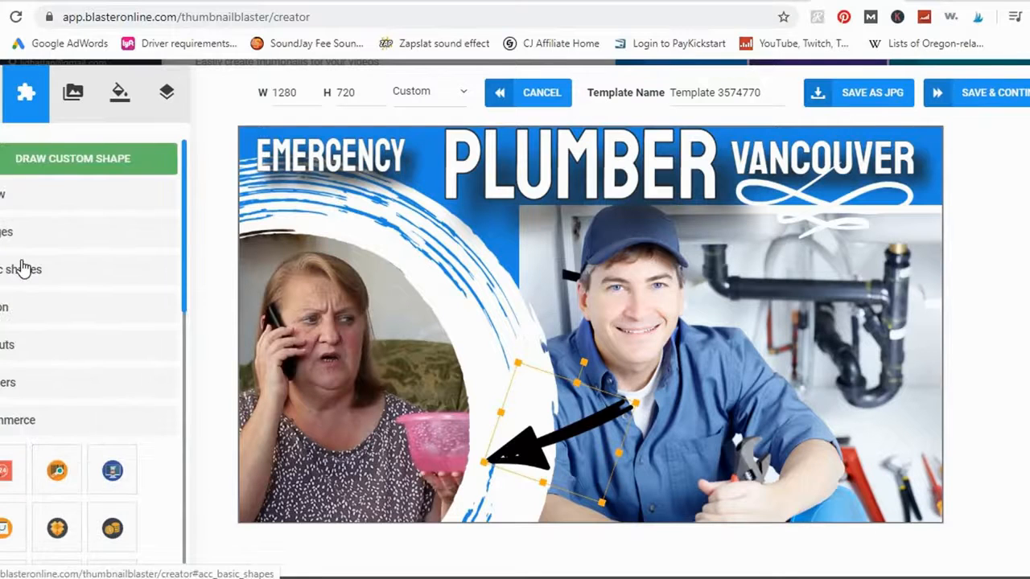
left_click(19, 267)
scroll(88, 391, "down", 5)
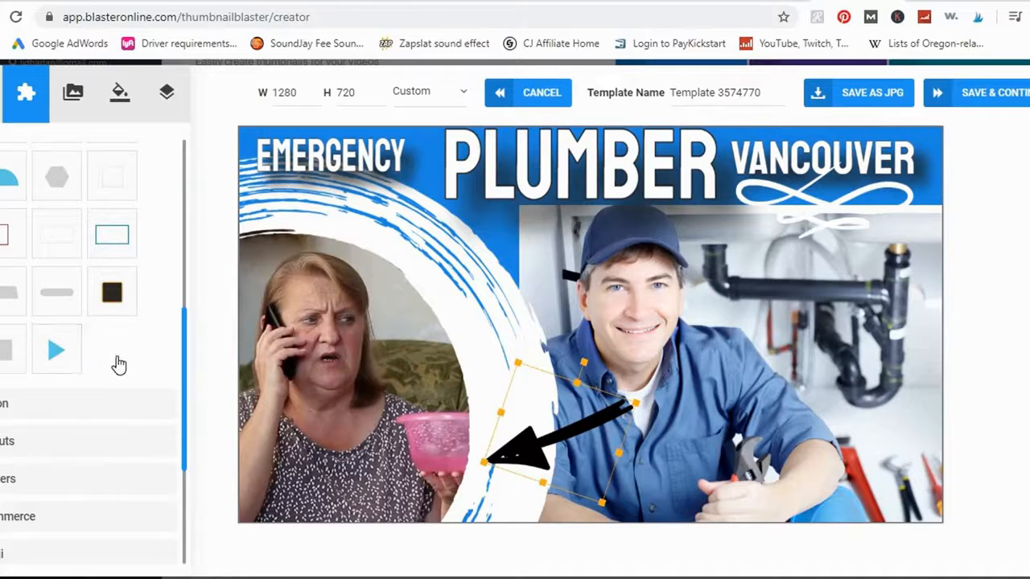
scroll(115, 363, "up", 3)
left_click(65, 341)
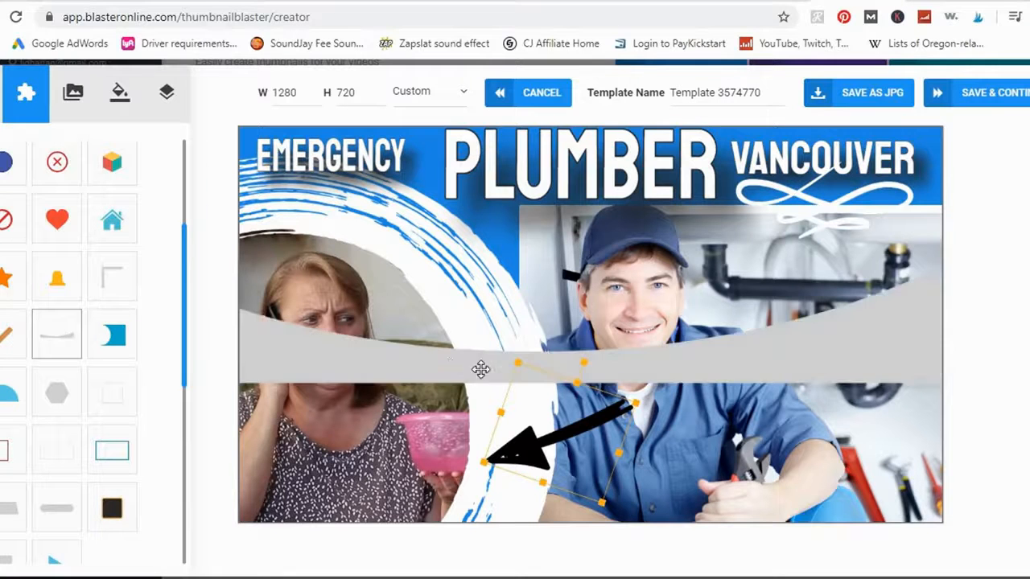
left_click_drag(478, 367, 448, 507)
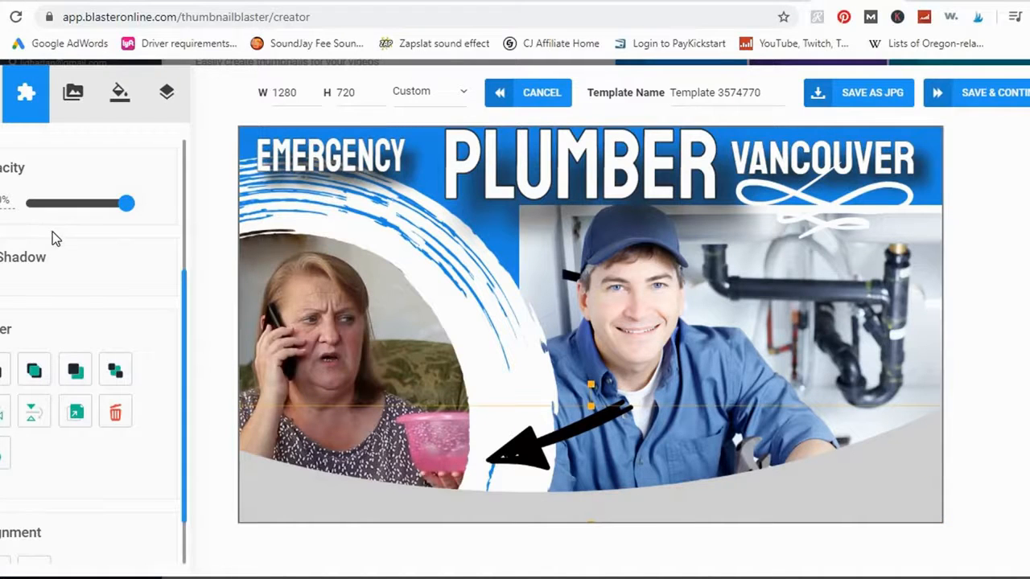
Change the color of the curved band at the thumbnail's bottom edge to near-black.
scroll(54, 240, "up", 2)
scroll(79, 365, "up", 1)
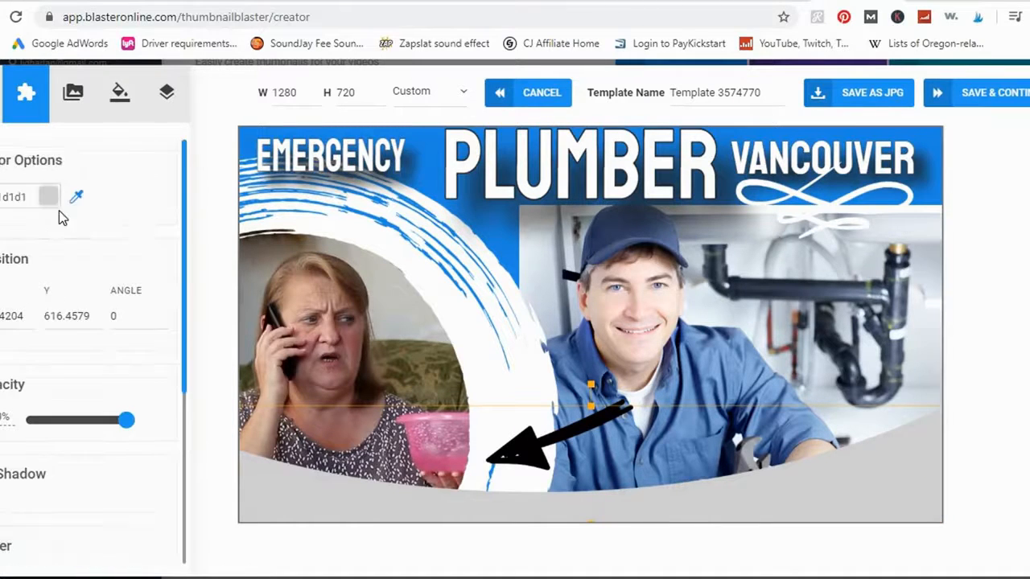
left_click(48, 196)
left_click_drag(110, 370, 149, 375)
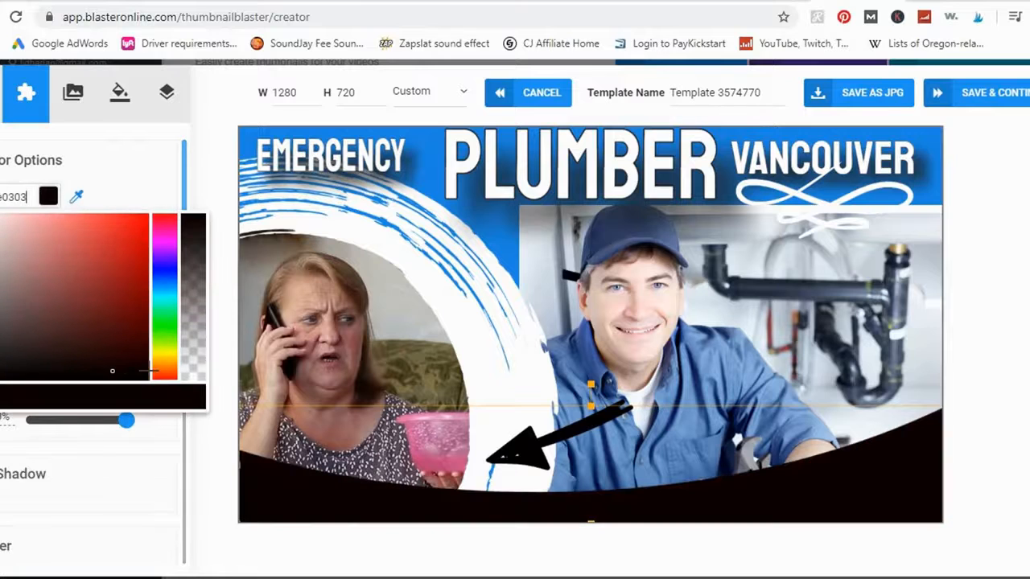
Change the color of the arrow pointing at the pink bowl to bright red.
left_click(668, 466)
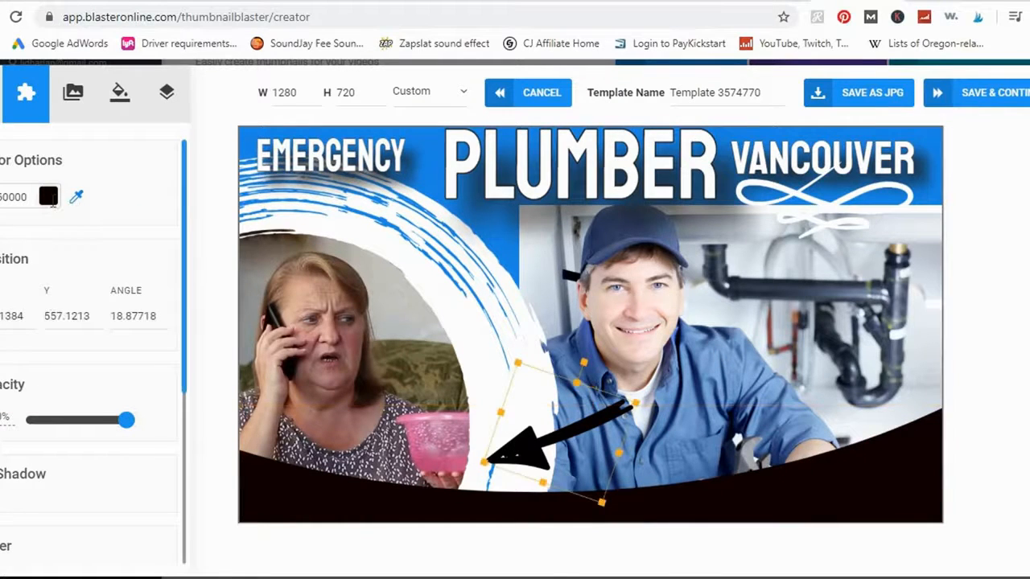
left_click(50, 197)
left_click(146, 214)
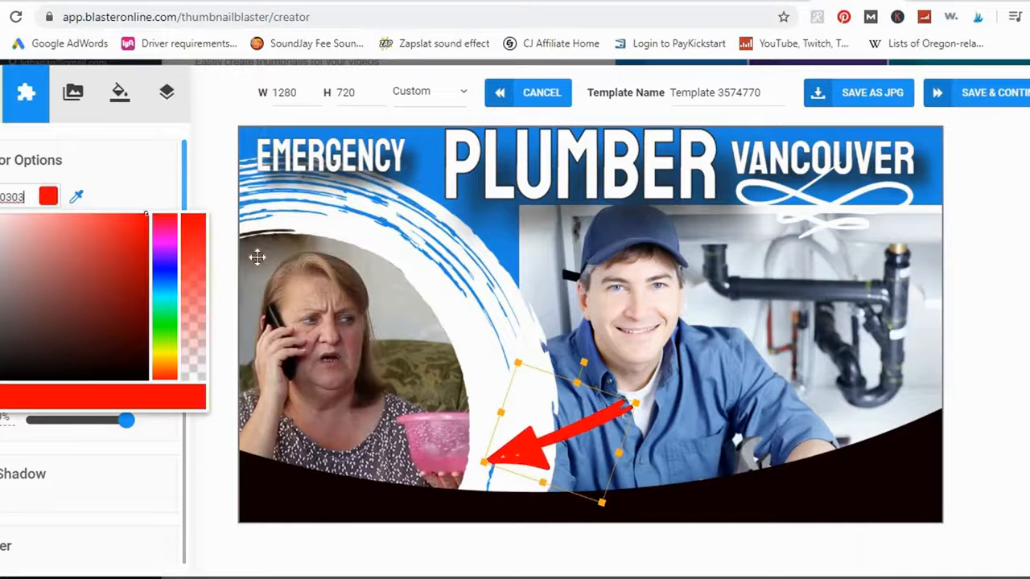
left_click(994, 287)
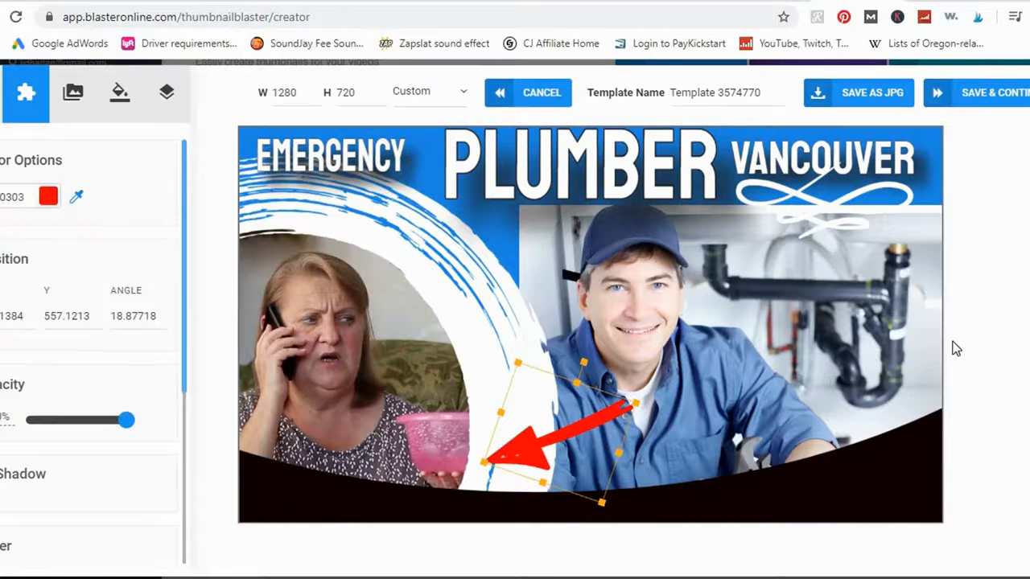
left_click(72, 92)
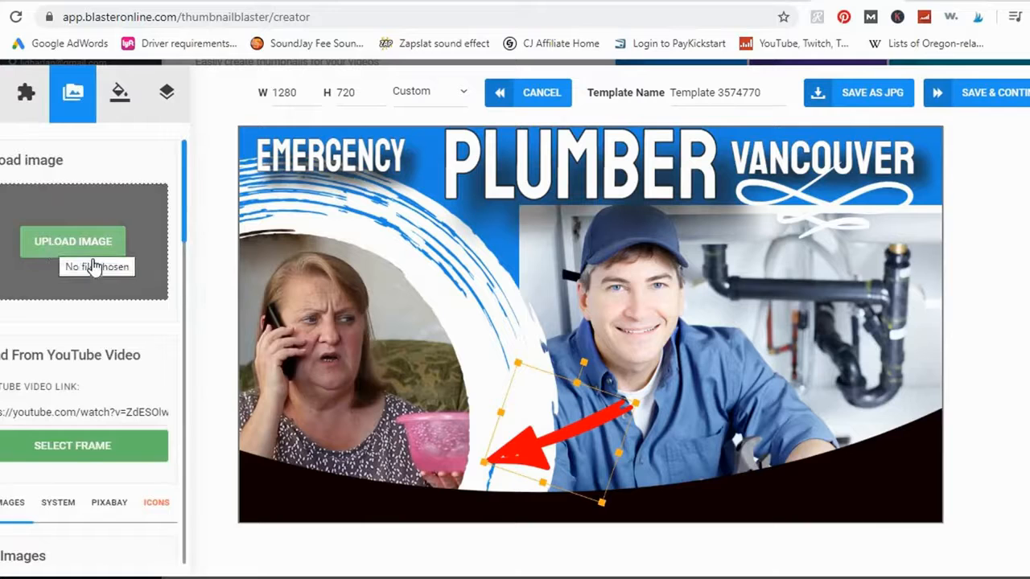
scroll(94, 266, "down", 6)
scroll(139, 198, "up", 2)
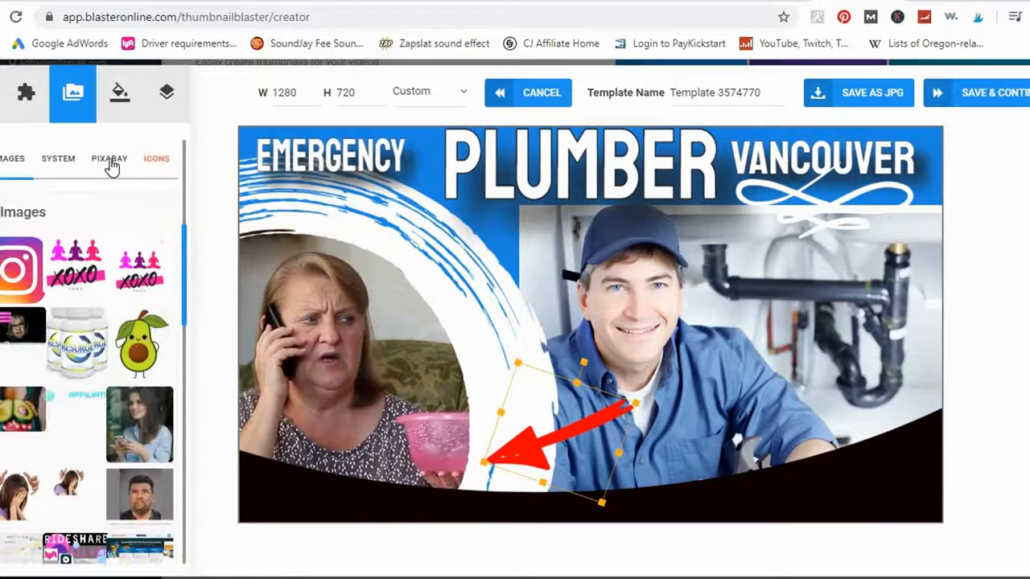
scroll(107, 193, "up", 5)
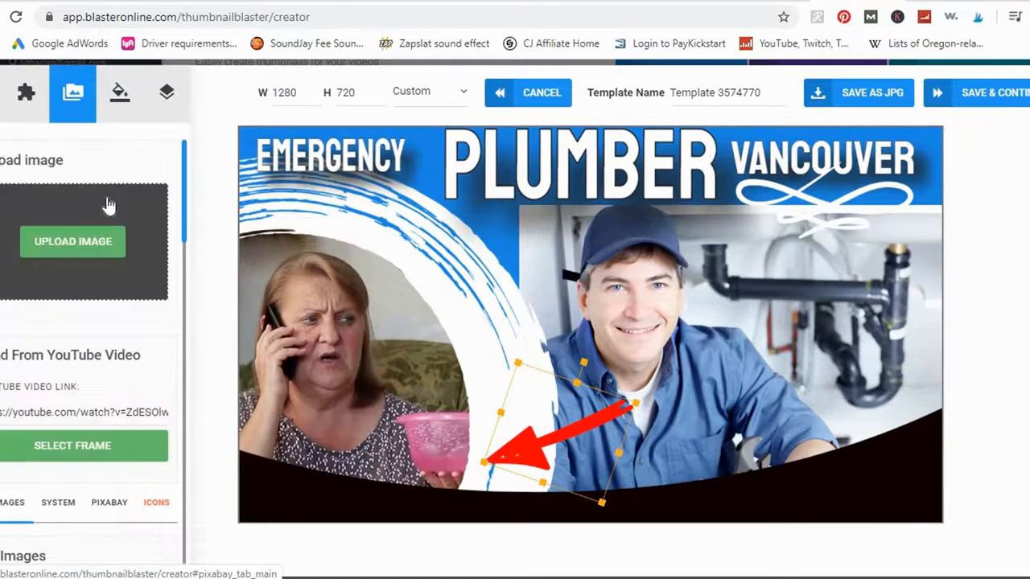
Replace the thumbnail's blue background with the coral-red diamond pattern from the background patterns.
left_click(120, 92)
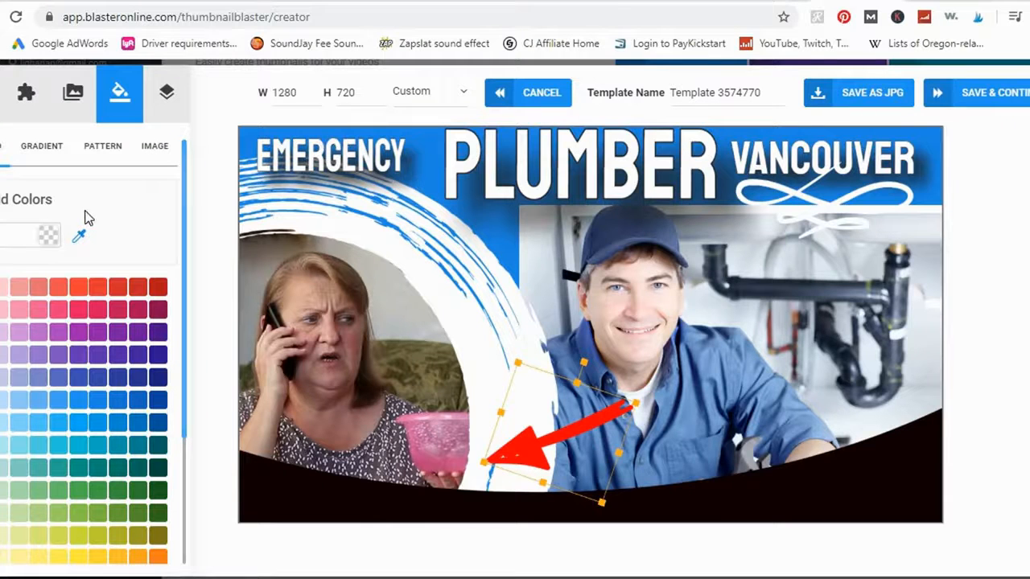
left_click(161, 150)
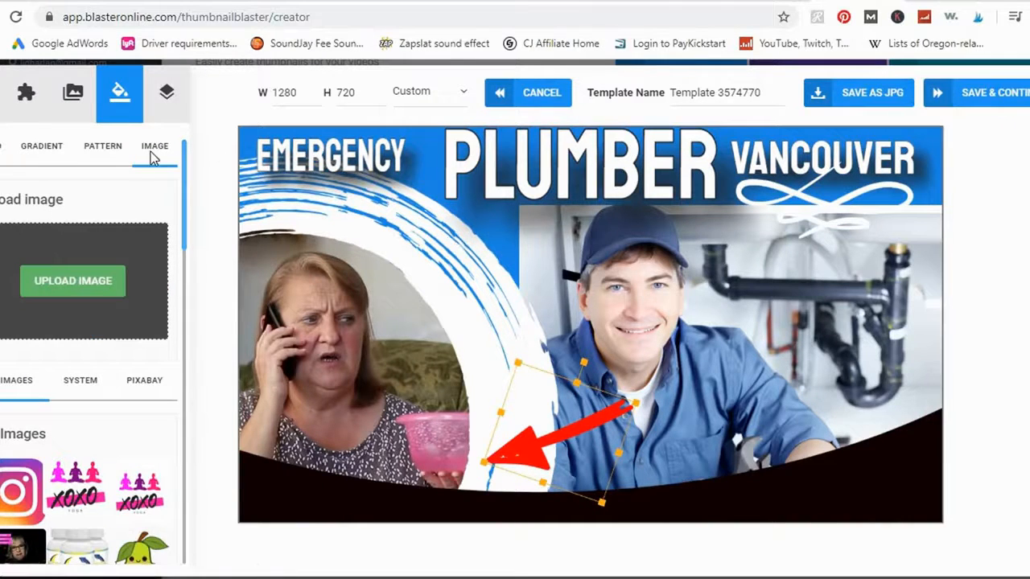
left_click(102, 150)
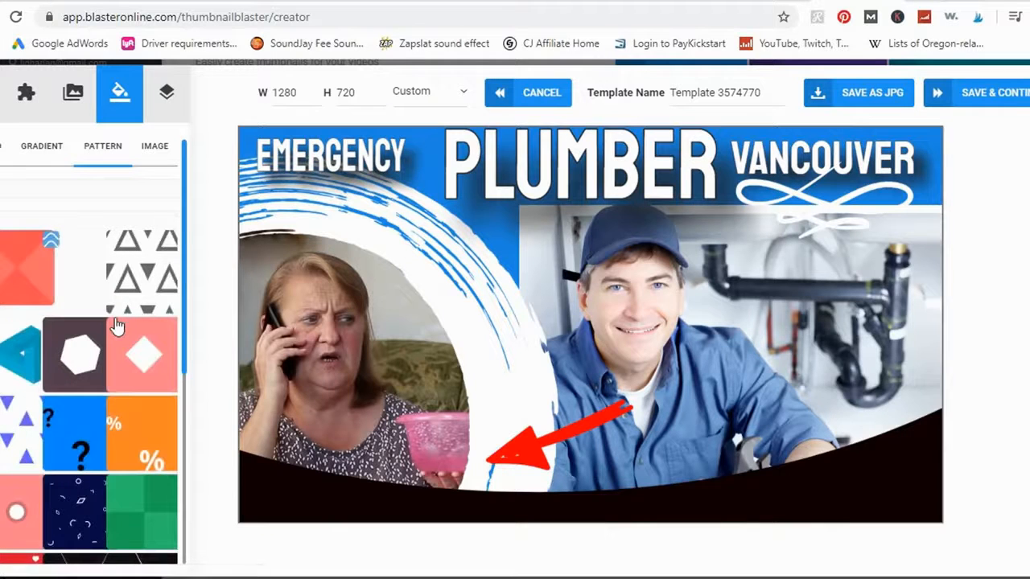
left_click(82, 356)
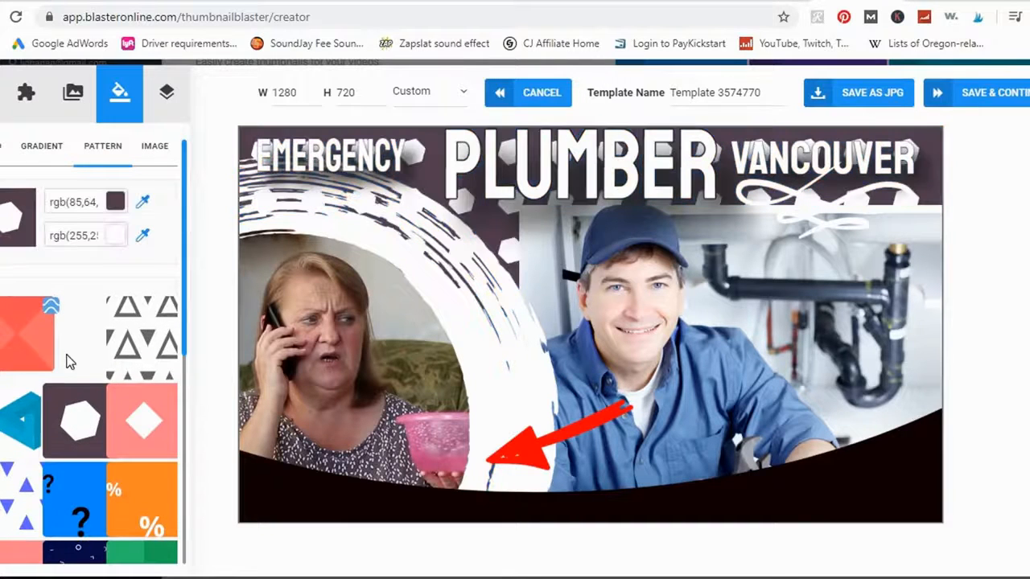
left_click(26, 351)
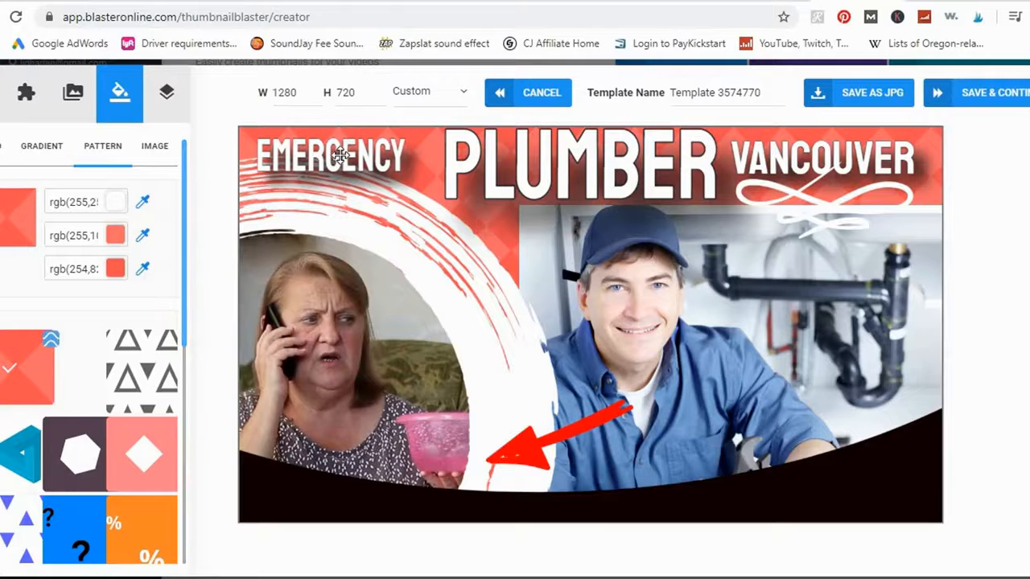
Move the white swirl ornament from below VANCOUVER onto the right end of the dark curved band and bring it to the front.
left_click_drag(818, 214, 813, 470)
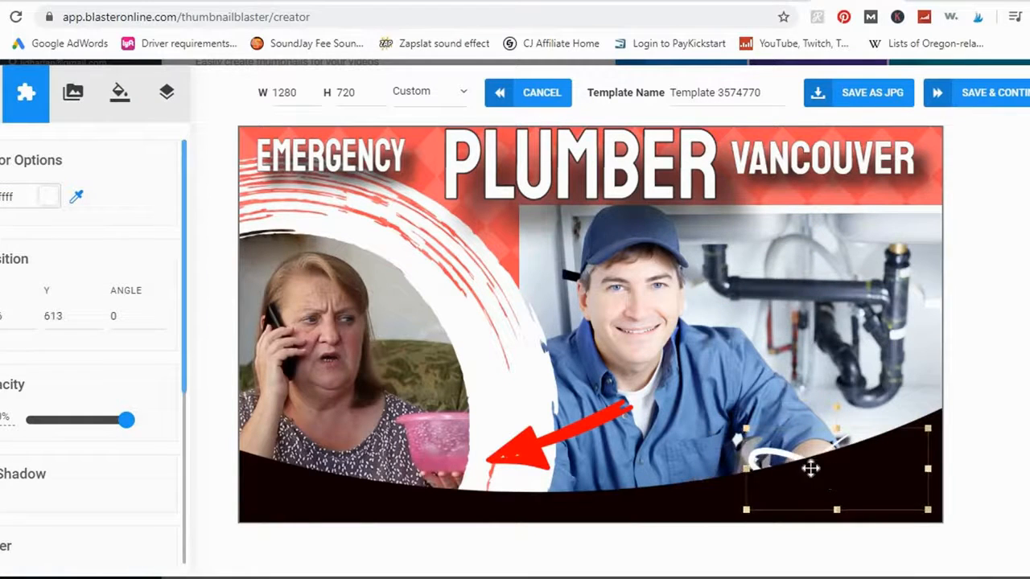
scroll(80, 451, "down", 2)
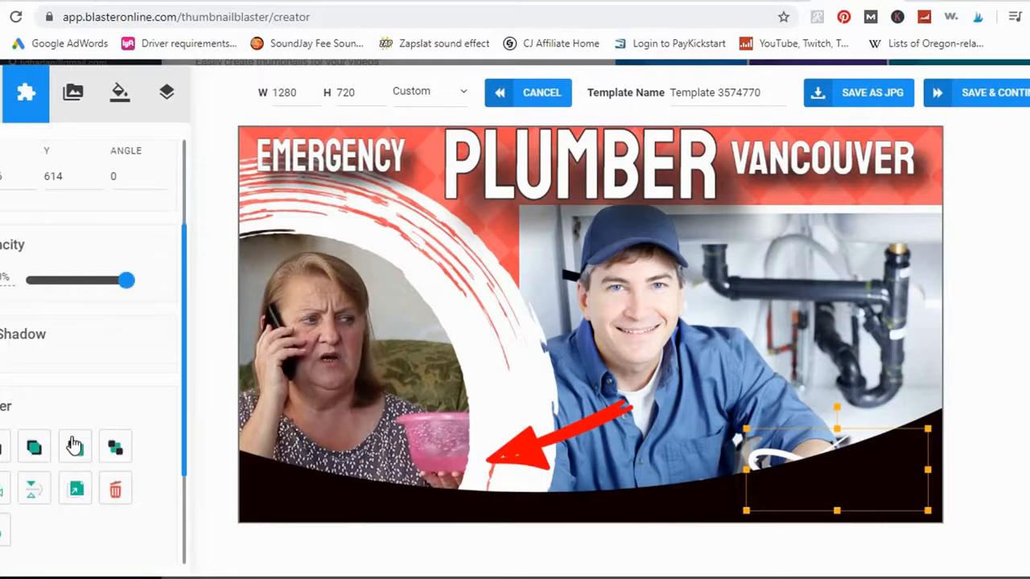
left_click(4, 449)
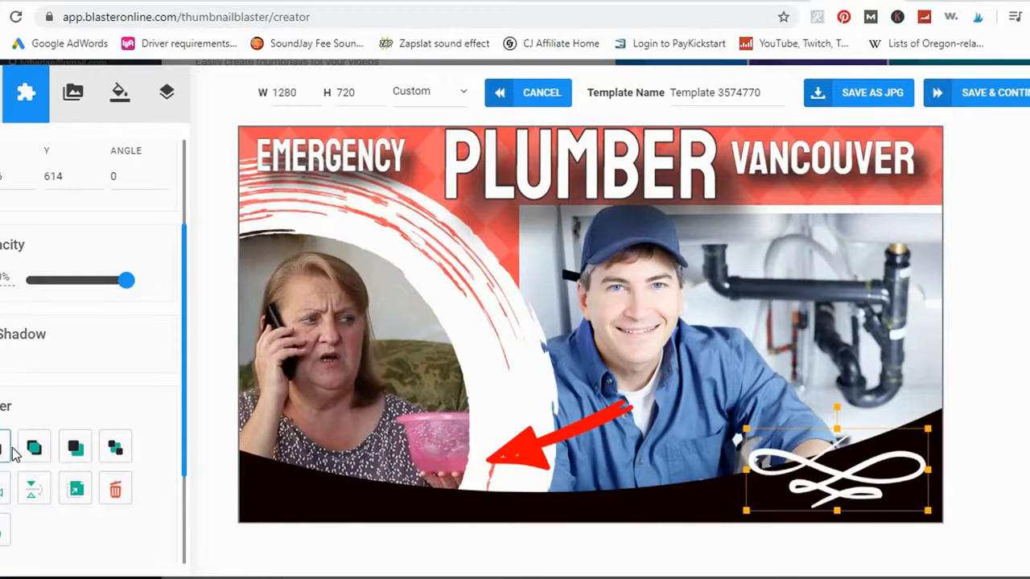
scroll(87, 316, "up", 2)
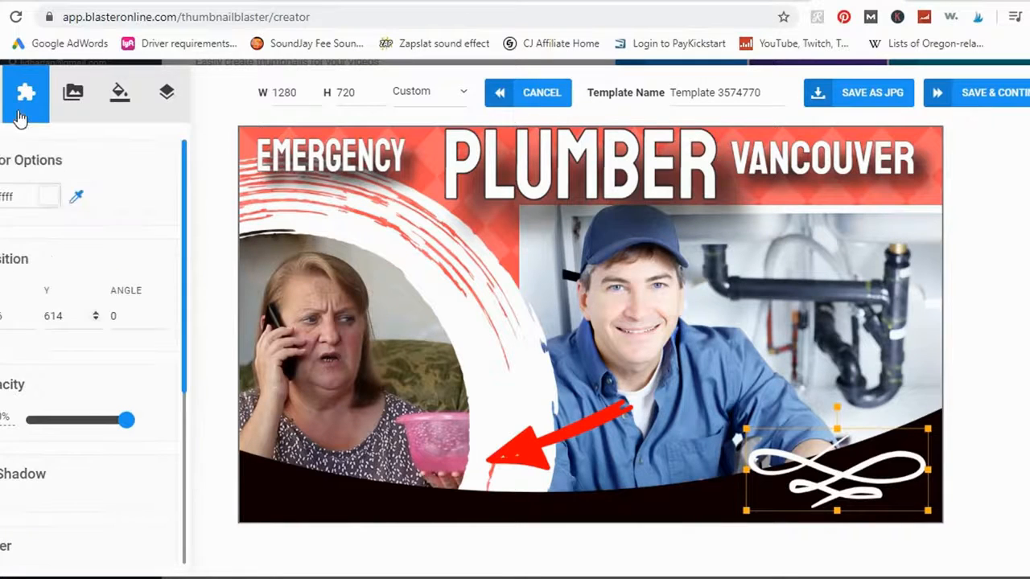
Insert the shocked-face emoji with raised eyebrows, enlarge it, and place it in the thumbnail's lower-left corner.
left_click(26, 95)
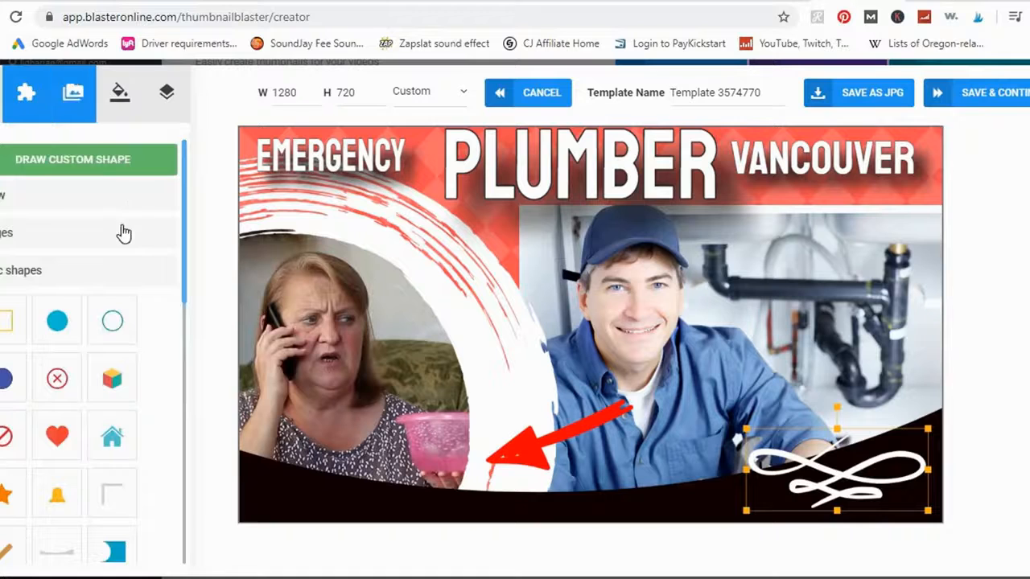
scroll(137, 257, "down", 5)
scroll(96, 337, "down", 3)
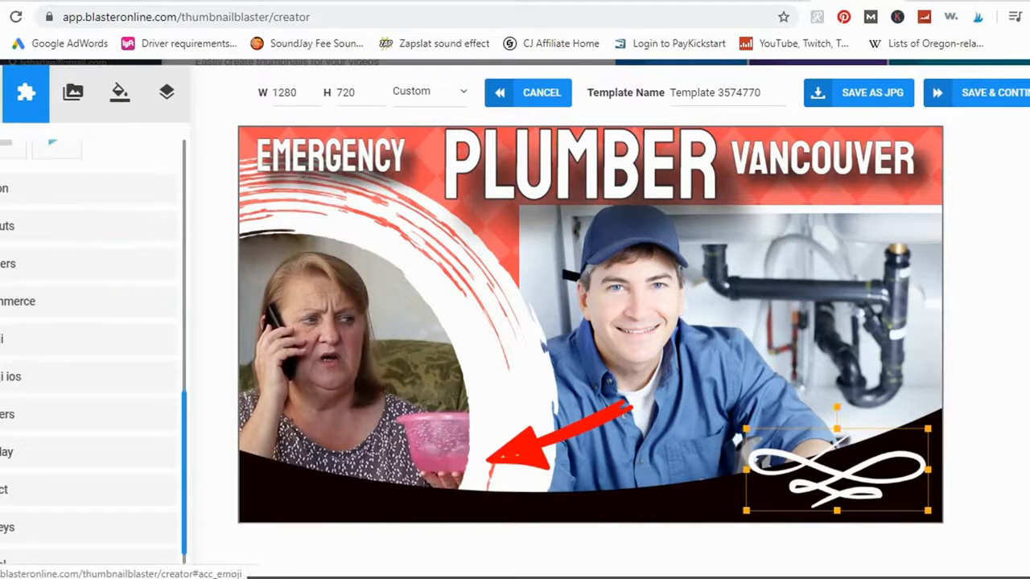
left_click(2, 339)
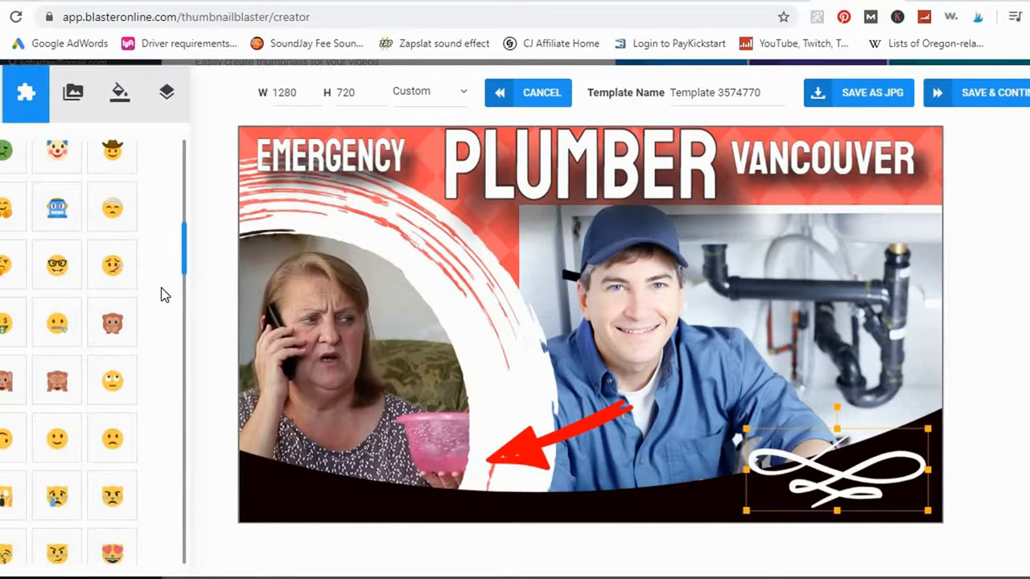
scroll(160, 284, "down", 5)
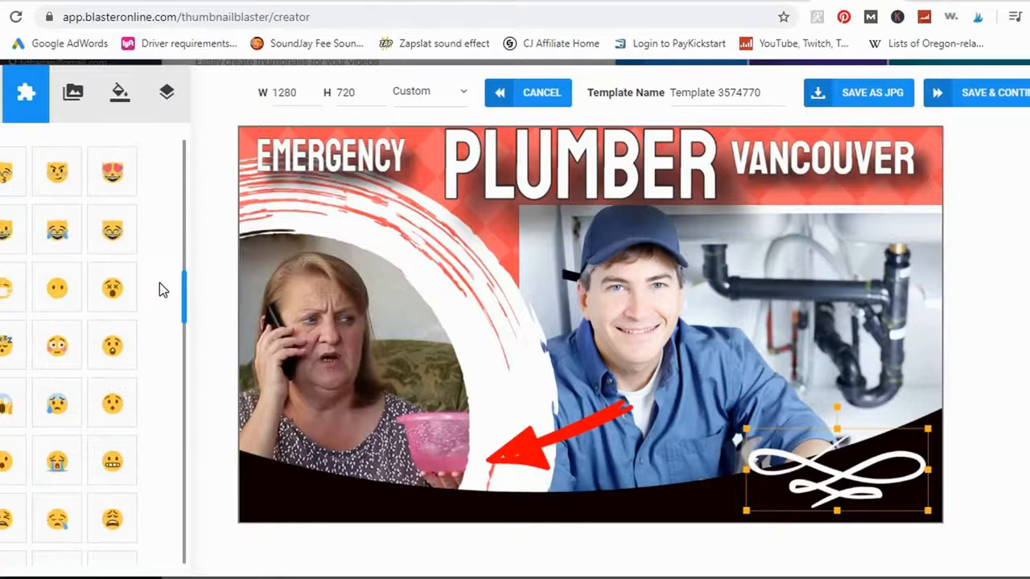
left_click(104, 361)
left_click_drag(605, 332, 656, 423)
left_click_drag(575, 471, 306, 457)
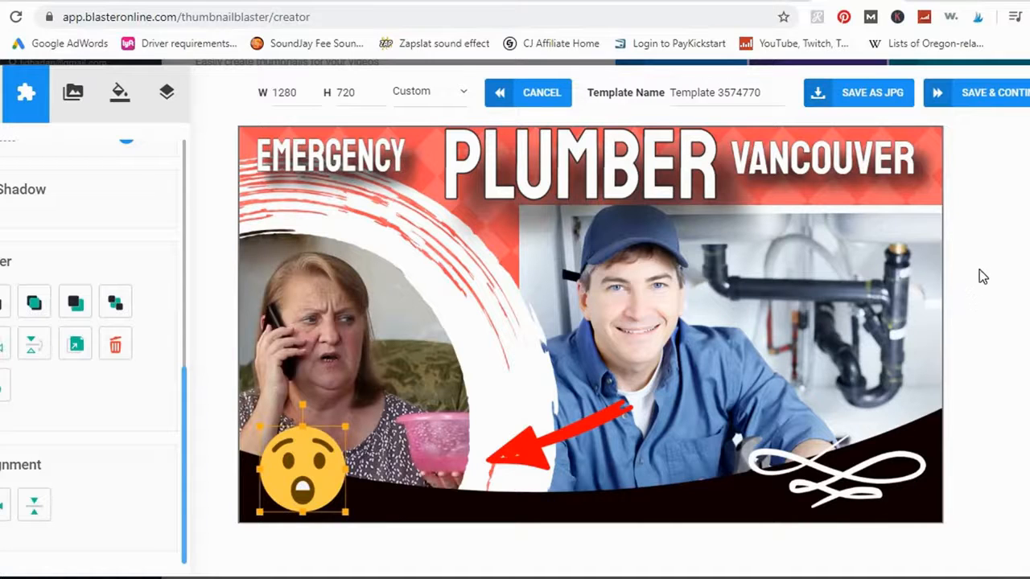
Download the thumbnail as a JPG, and save the design to continue to the Save & Publish stage.
left_click(861, 107)
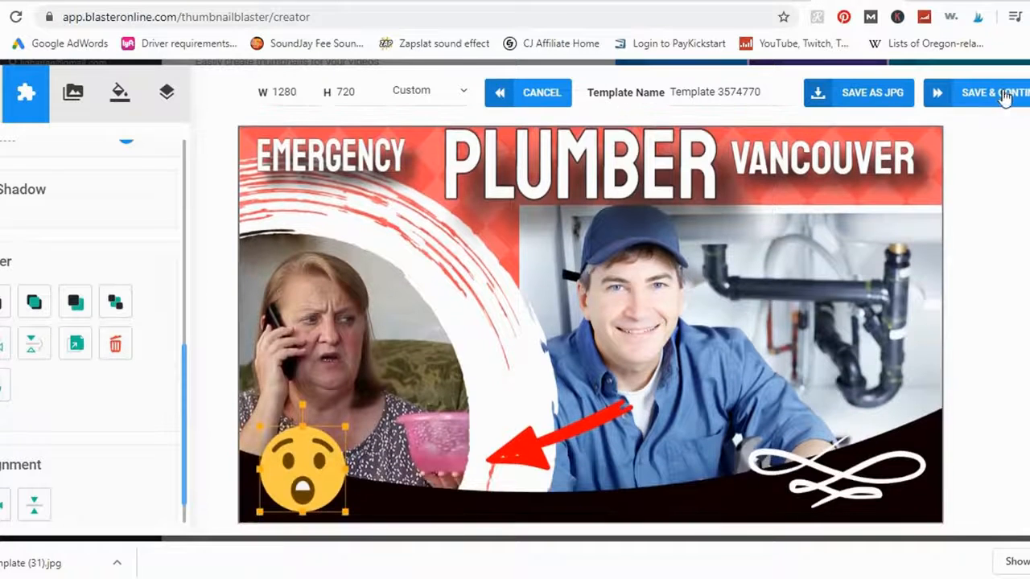
left_click(1001, 91)
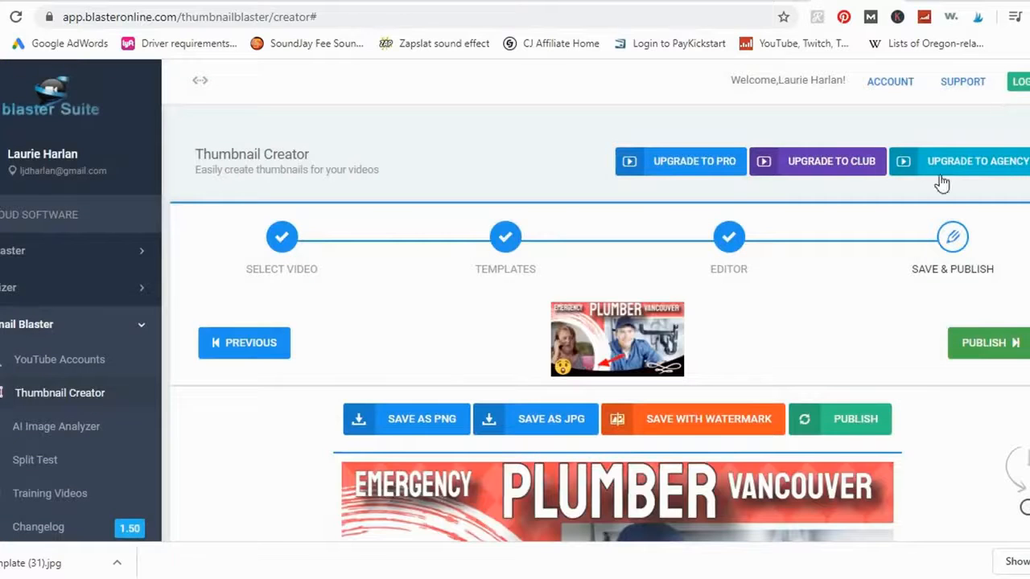
Publish the thumbnail to the How To Howdy channel's video "Emergency Plumber Vancouver Washington 24/7".
scroll(915, 284, "down", 3)
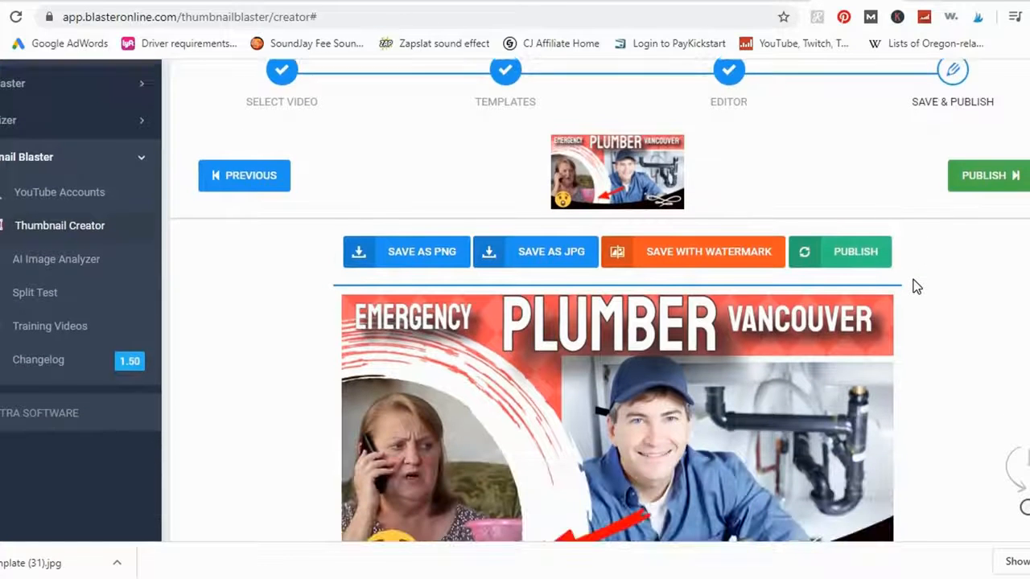
scroll(915, 286, "up", 1)
left_click(985, 175)
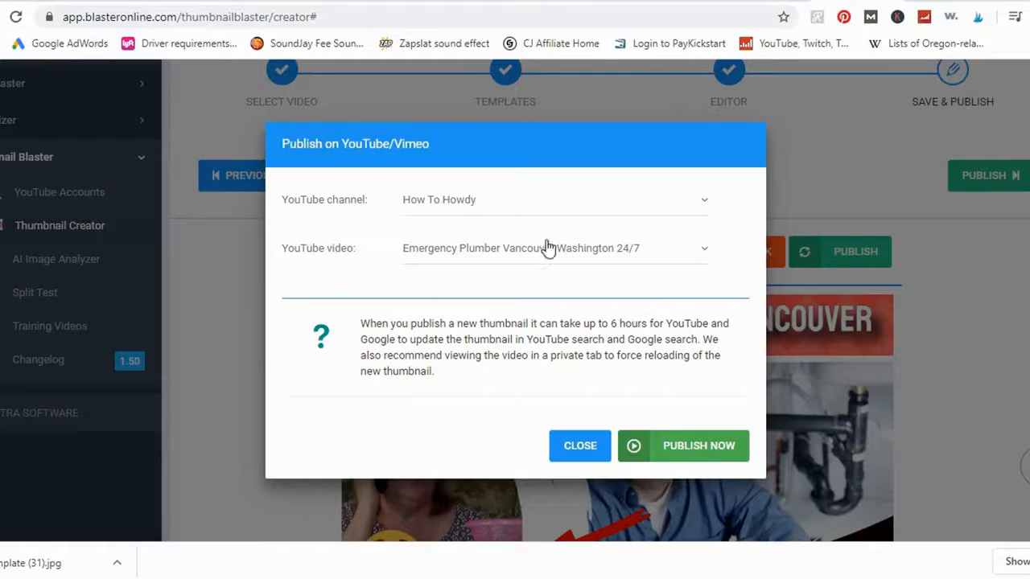
left_click(681, 446)
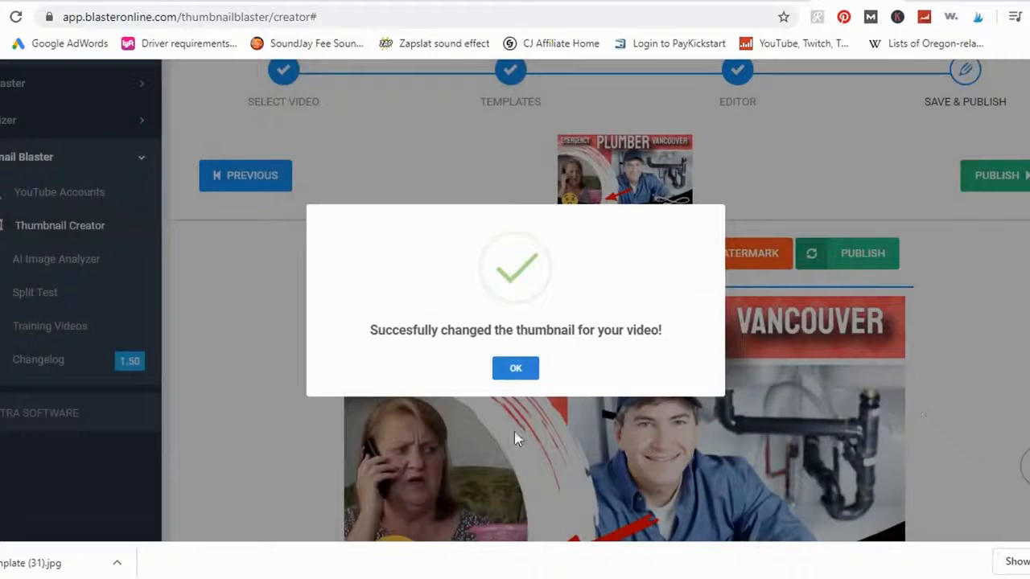
left_click(519, 378)
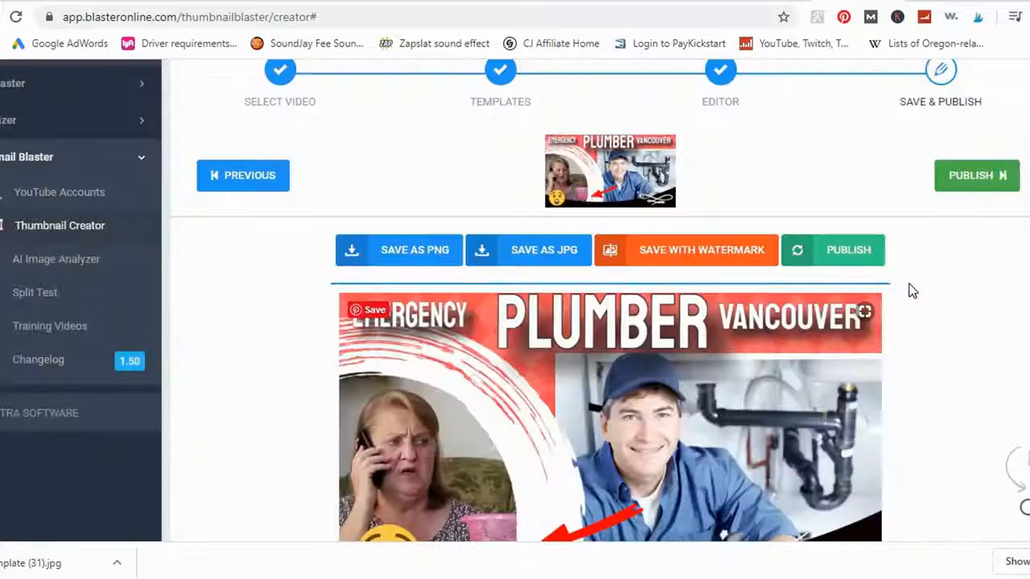
scroll(687, 315, "down", 1)
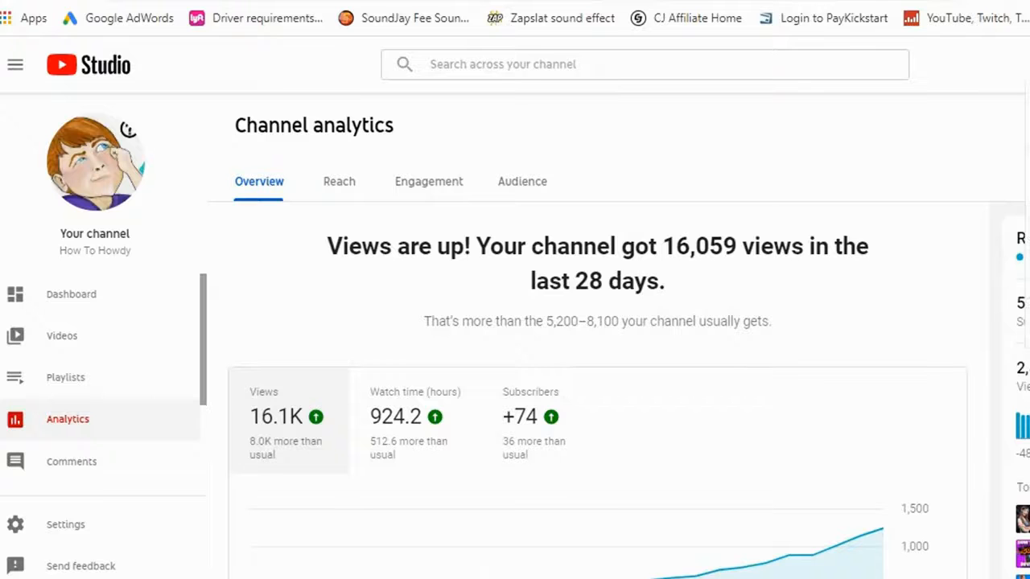
In YouTube Studio, open the details of the Emergency Plumber Vancouver Washington video from the channel's uploads to check its thumbnail.
left_click(57, 344)
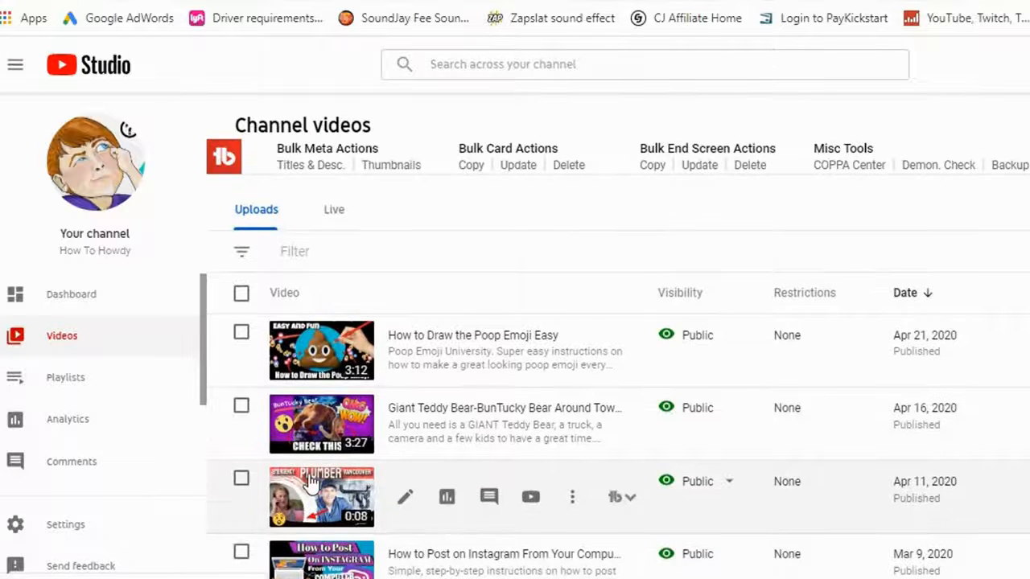
scroll(315, 487, "down", 2)
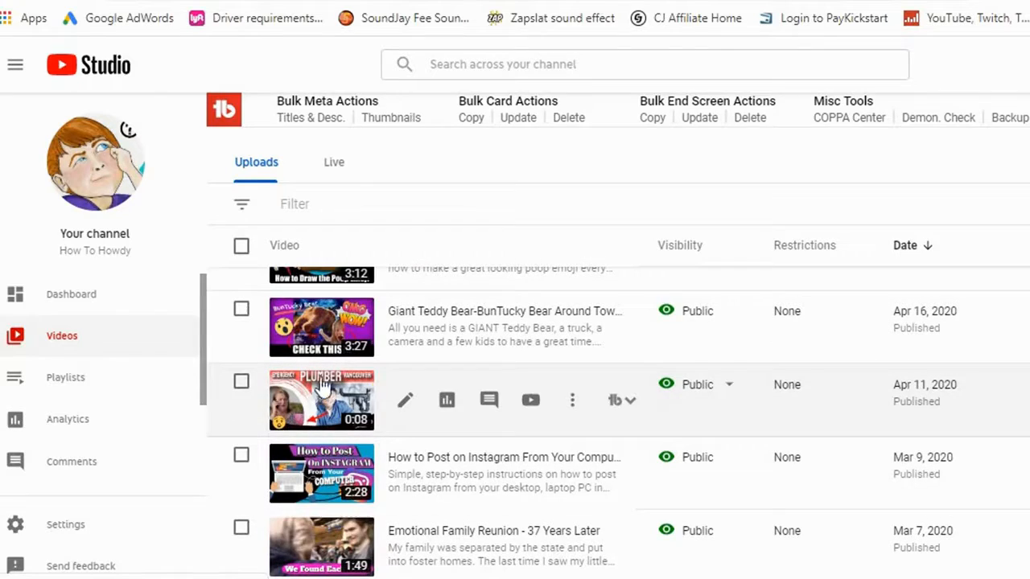
left_click(320, 398)
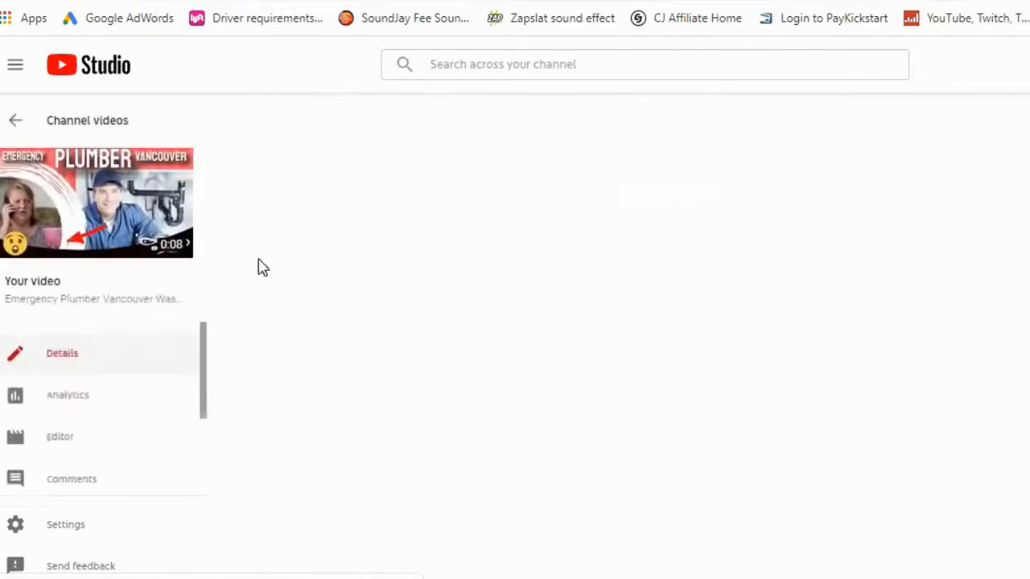